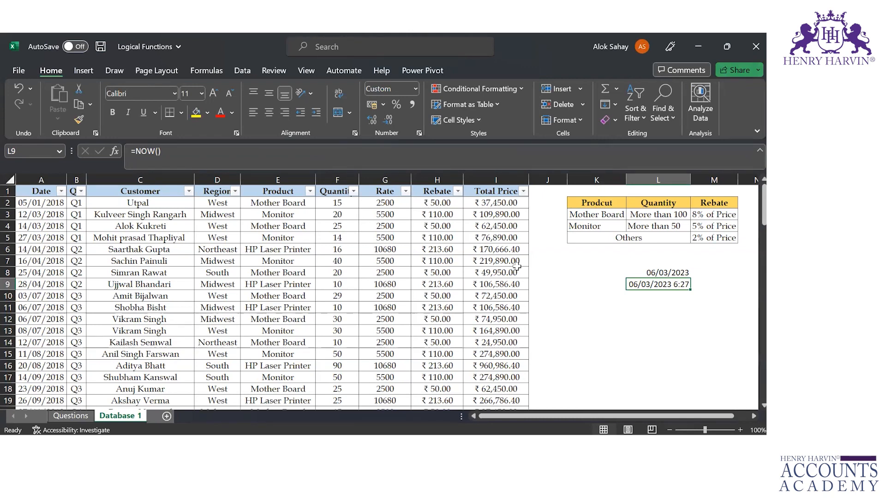
Switch to the PowerPoint presentation to view the COUNTIF in Excel slide, and return to the Excel workbook
key(alt+Tab)
scroll(518, 267, down, 1)
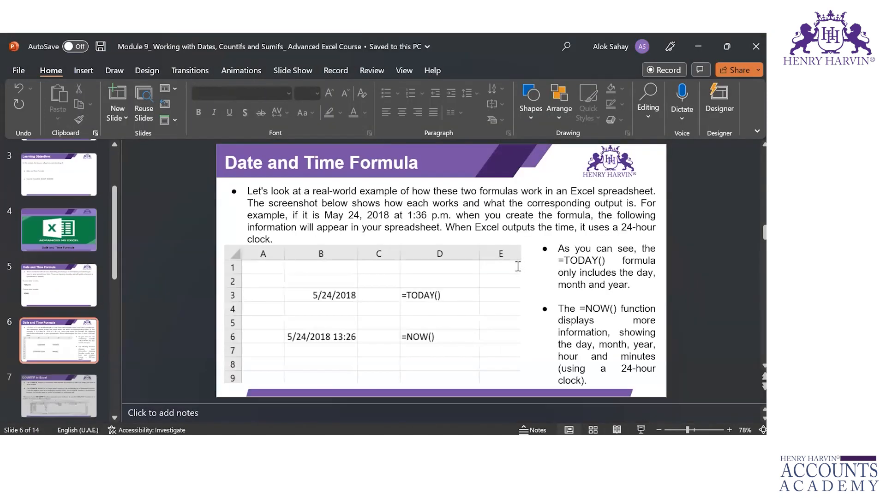
scroll(517, 266, down, 1)
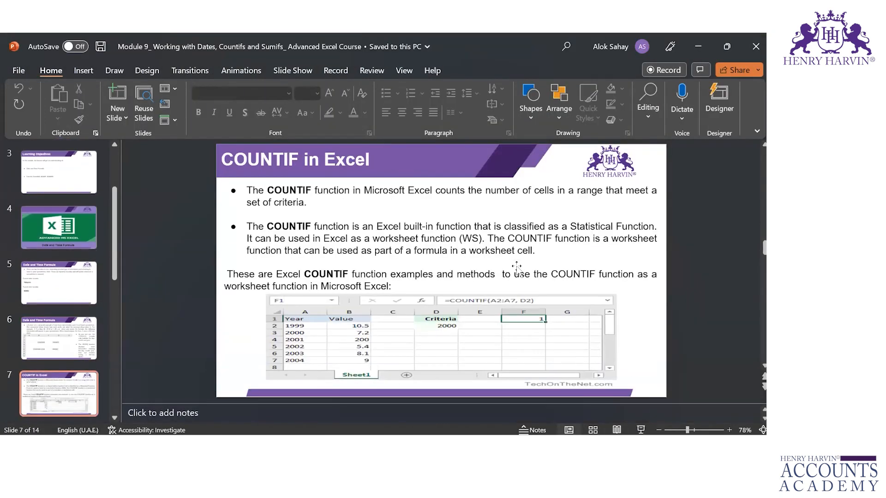
key(alt+Tab)
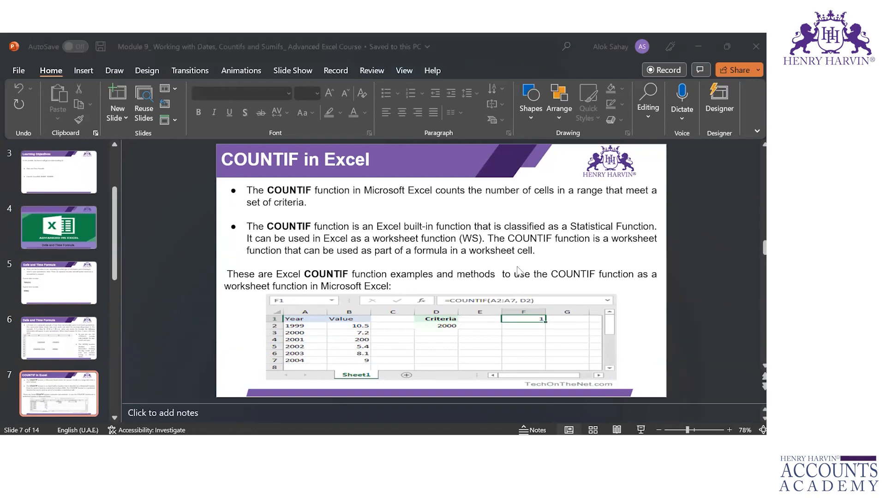
Enter the label "Count" in cell K11 of the Database 1 sheet
key(Down)
key(Down)
key(Down)
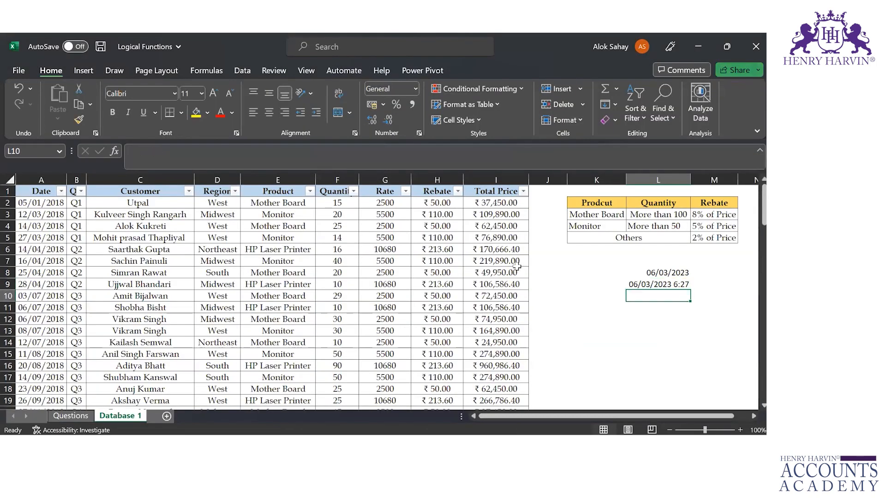
key(Left)
key(Up)
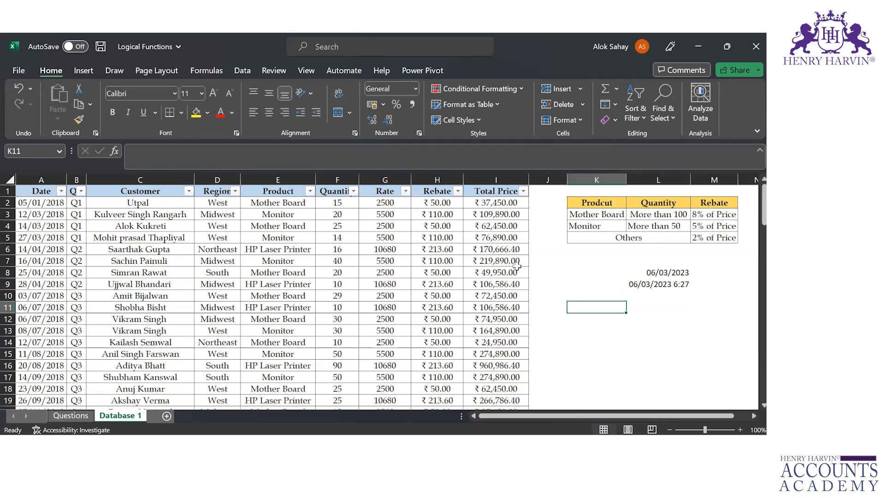
text(Count)
key(Tab)
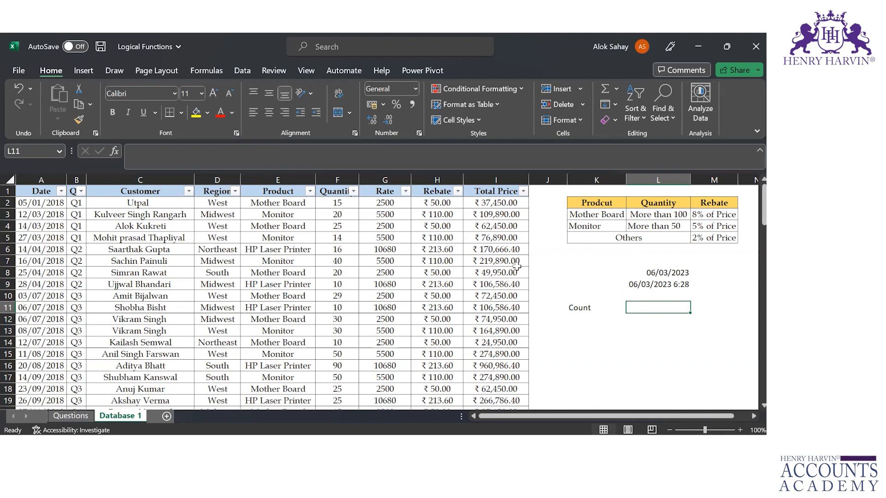
Enter the formula =COUNT(E2:F11) in cell L11 to count numeric cells in the Product and Quantity columns
text(=)
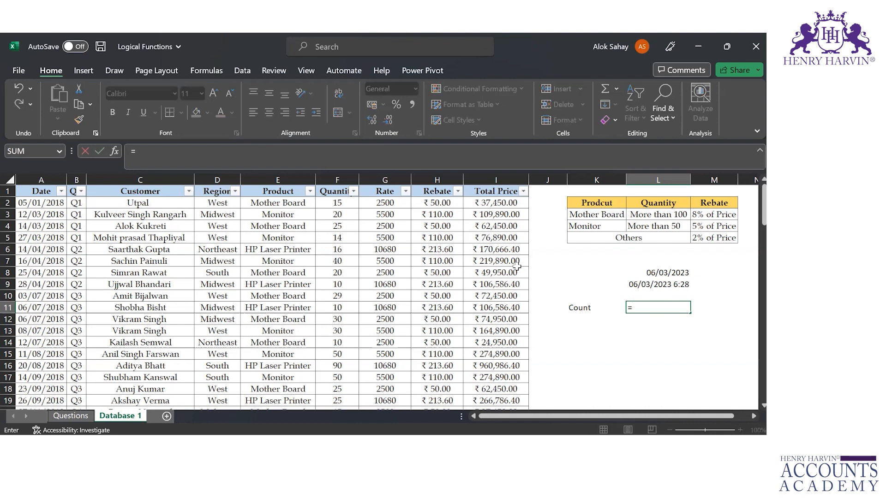
text(count)
key(Tab)
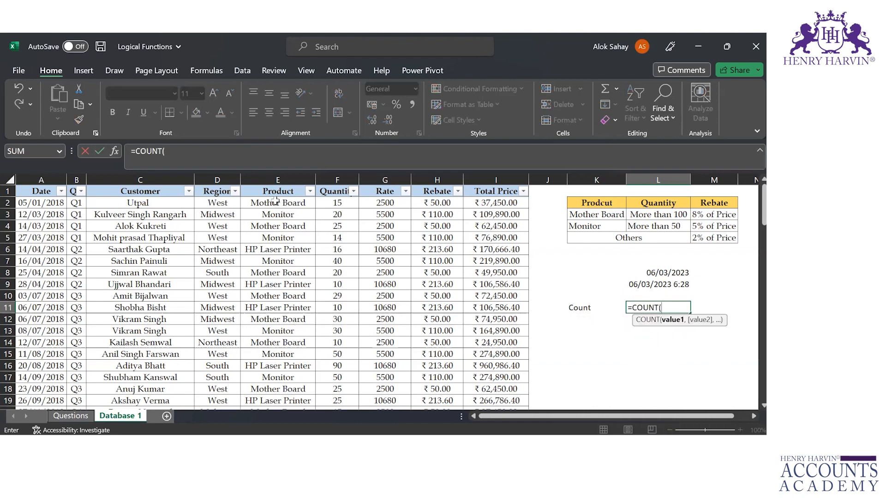
click(276, 201)
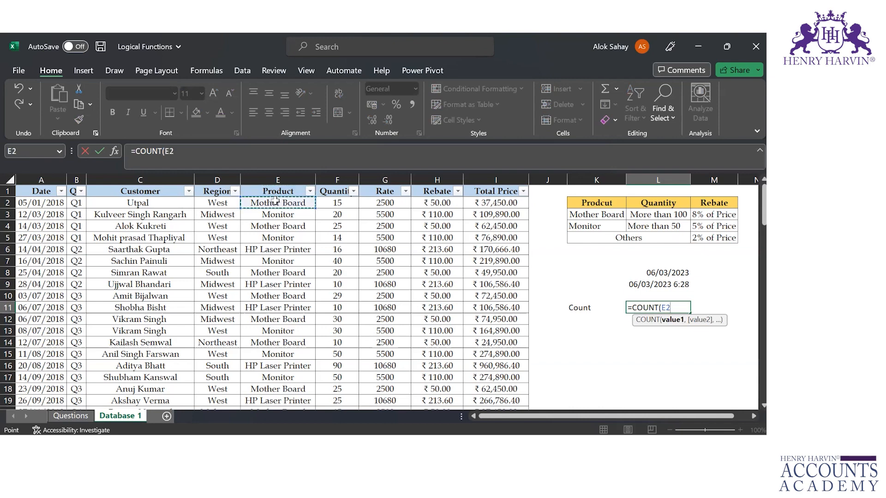
key(shift+Right)
key(shift+Down)
key(shift+Down)
key(shift+Down)
key(shift+Down)
key(shift+Down)
key(shift+Down)
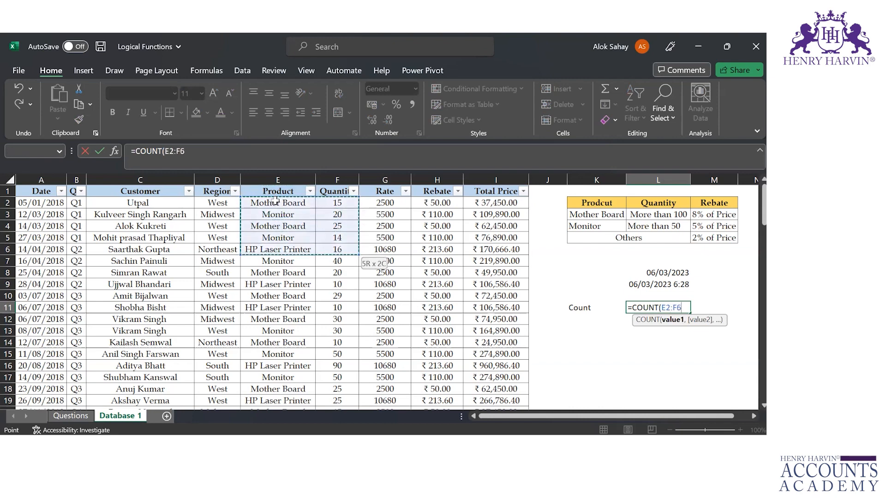
key(shift+Down)
key(shift+Down)
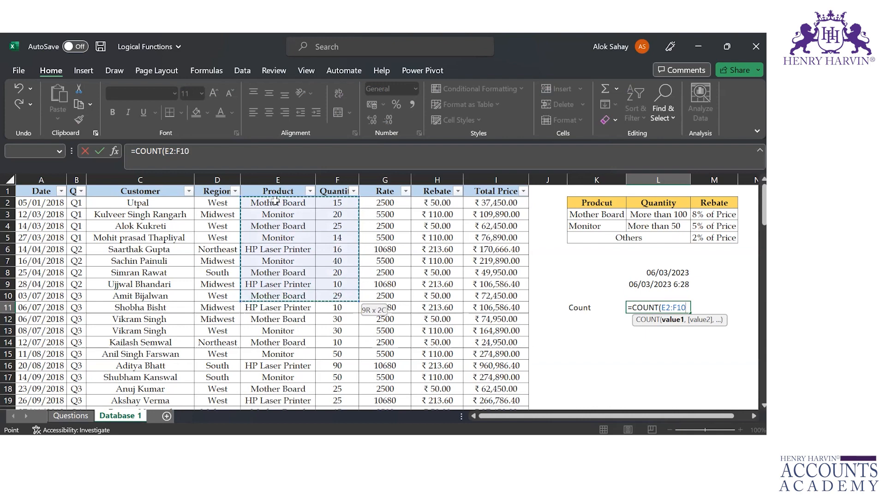
key(shift+Down)
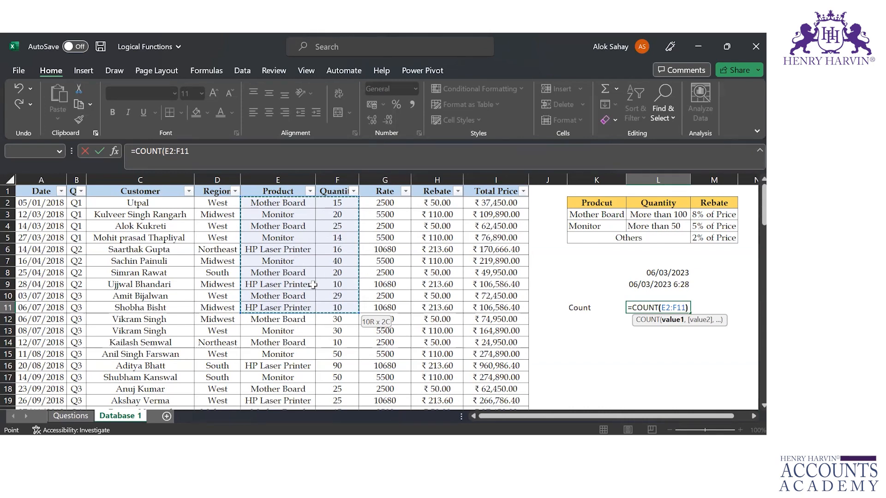
text())
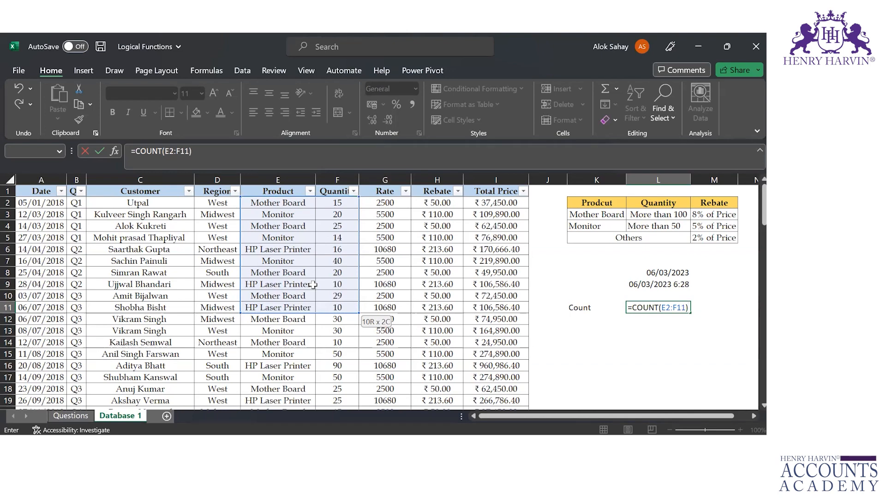
key(shift+Tab)
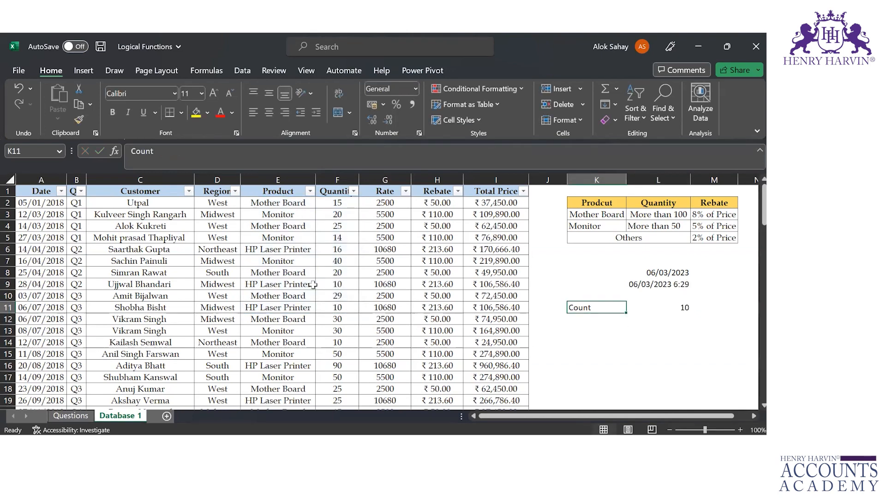
key(Tab)
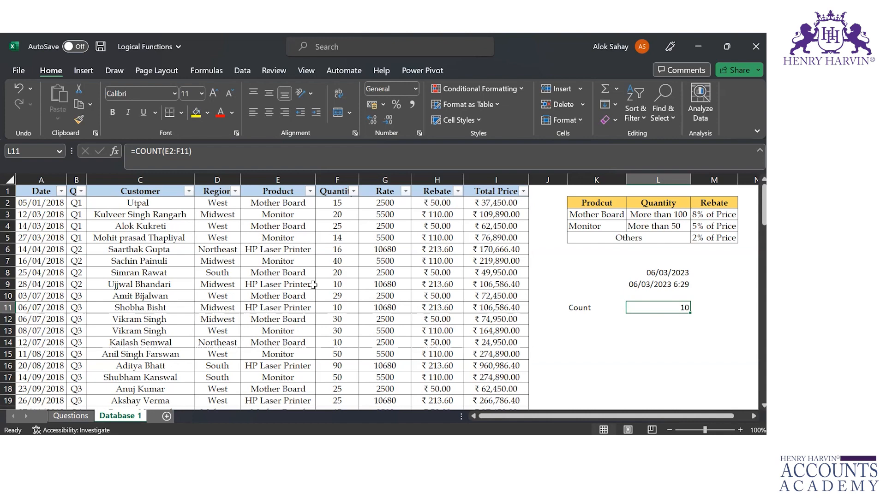
Enter the formula =COUNT(A2:A8) in cell L12 to count the date entries
key(Left)
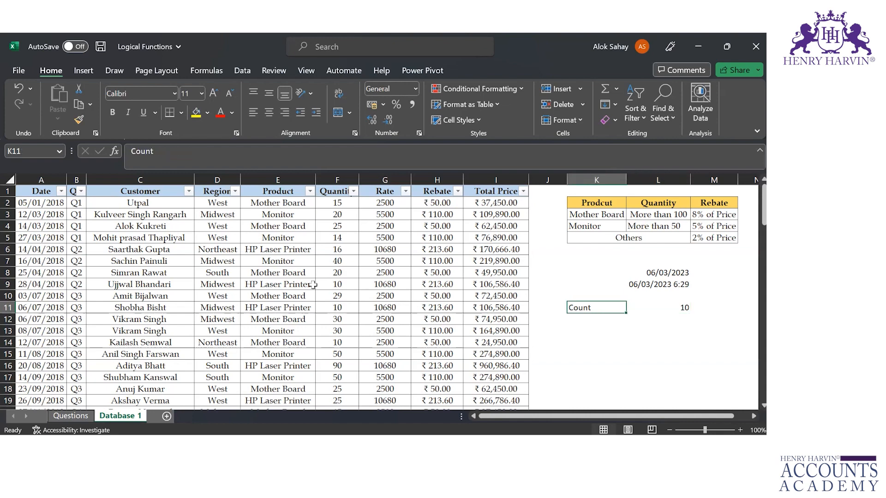
key(Down)
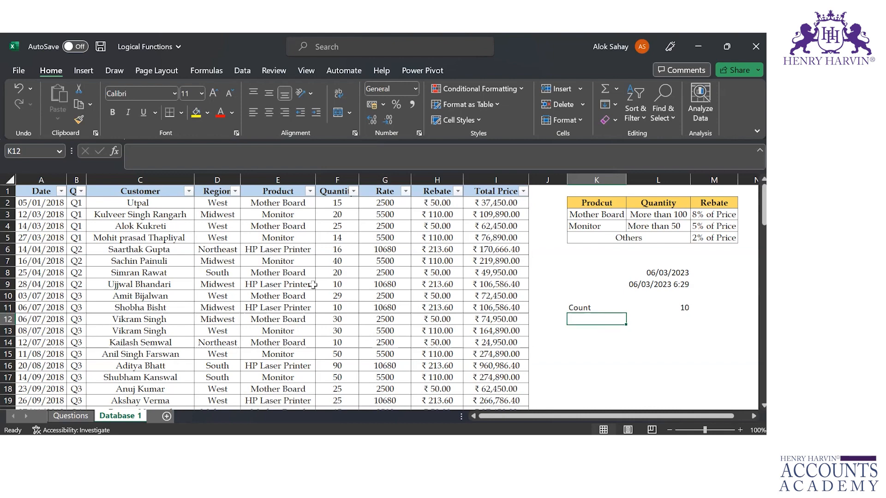
key(Right)
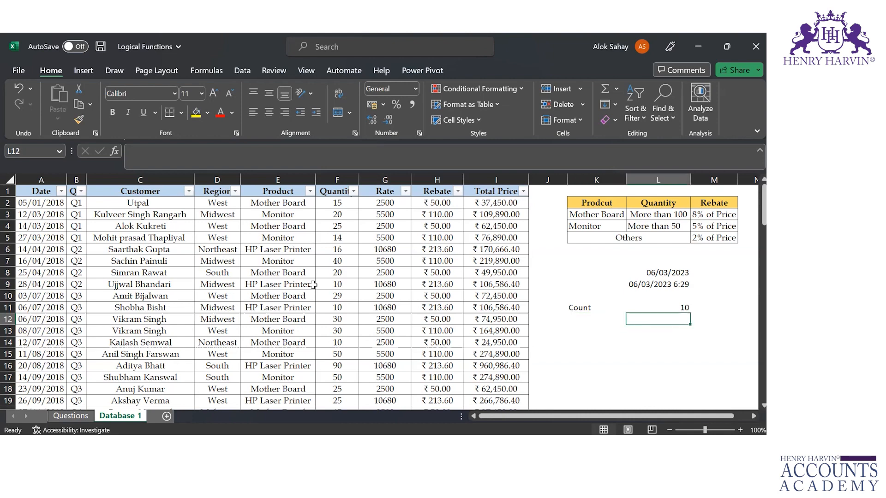
text(=count)
key(Tab)
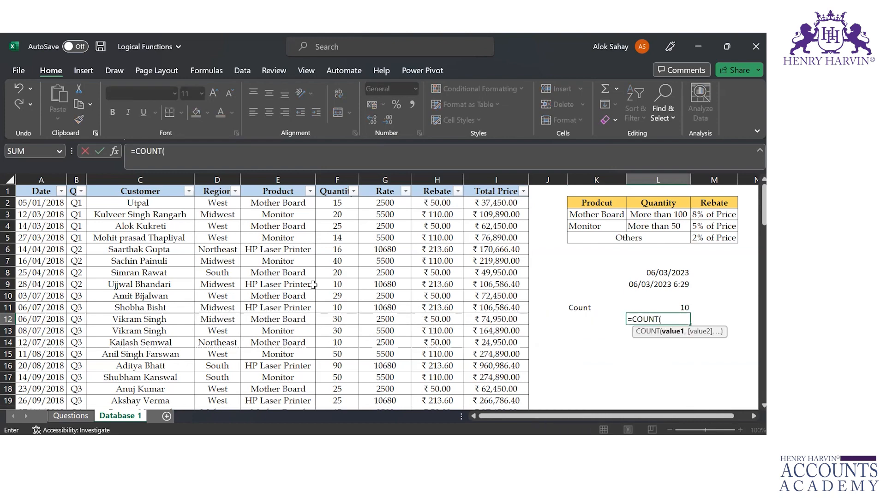
click(29, 201)
key(shift+Down)
key(shift+Down)
key(shift+Down)
key(shift+Down)
key(shift+Down)
key(shift+Down)
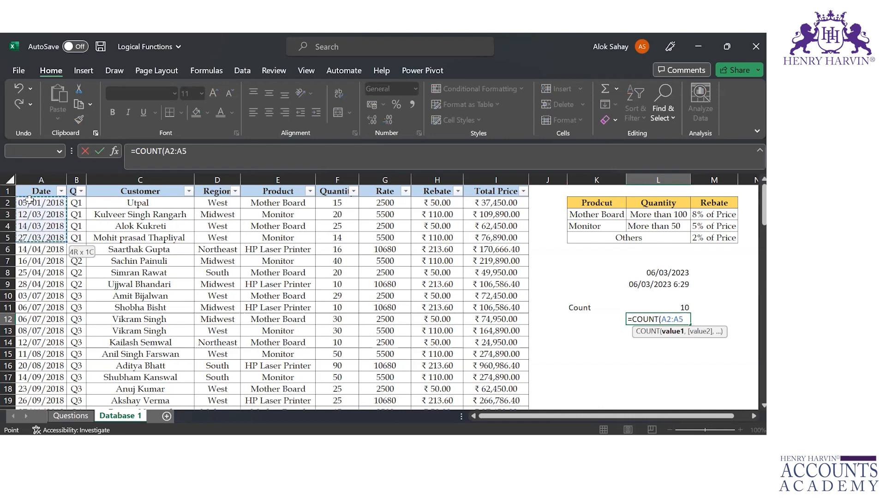
key(ctrl+Return)
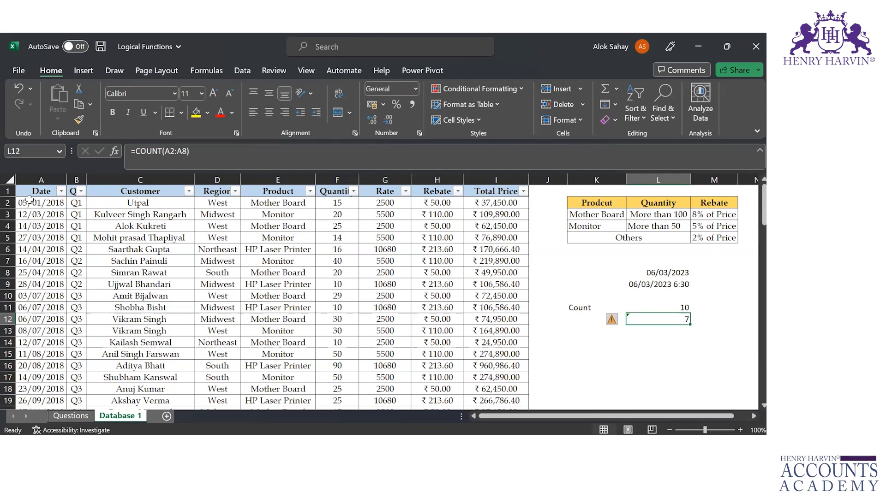
Enter the formula =COUNT(B2:B14) in cell L13 to apply COUNT to the quarter column
key(Down)
text(=CO)
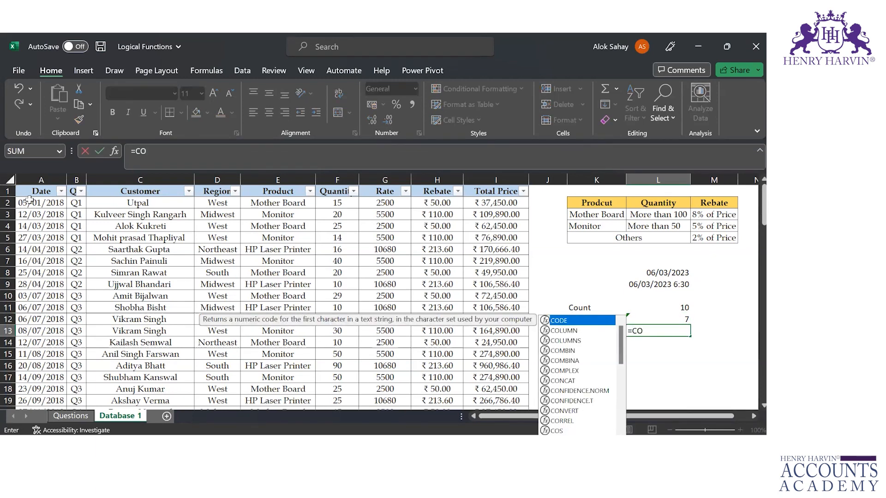
text(UNT()
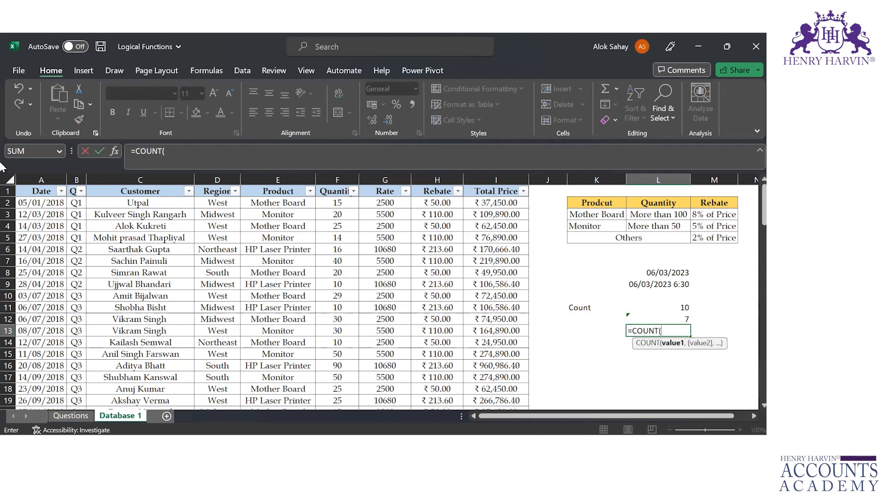
click(79, 204)
key(shift+Down)
key(shift+Down)
key(shift+Down)
key(shift+Down)
key(shift+Down)
key(shift+Down)
key(shift+Down)
key(shift+Down)
key(shift+Down)
key(shift+Down)
key(shift+Down)
key(shift+Down)
key(ctrl+Return)
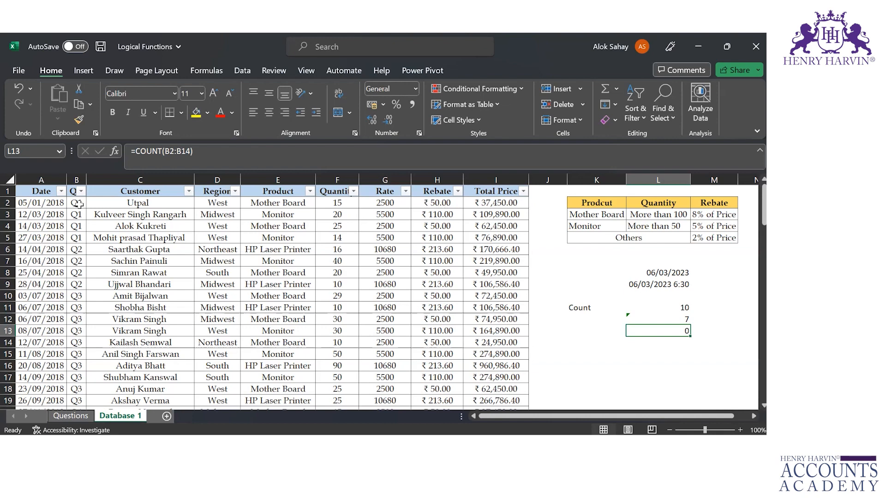
Examine the values in the Date column and the COUNT formulas in cells L11 to L13
key(Down)
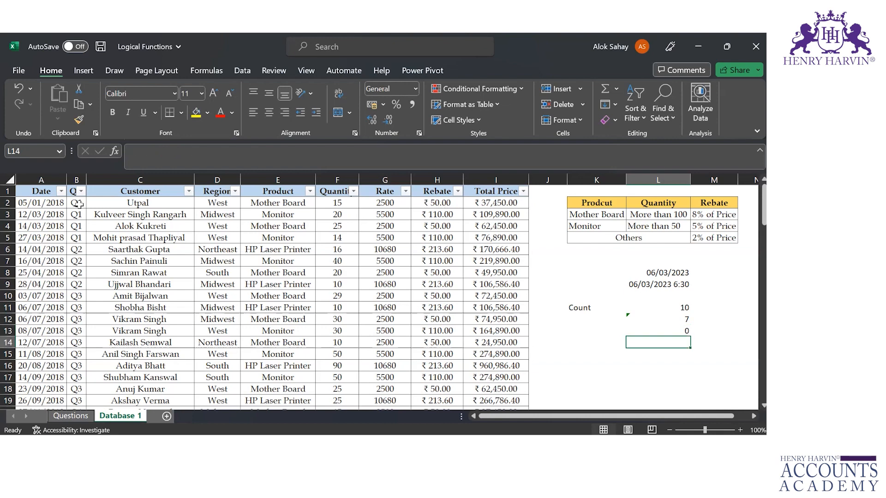
click(26, 203)
key(Down)
key(Down)
key(Down)
key(Down)
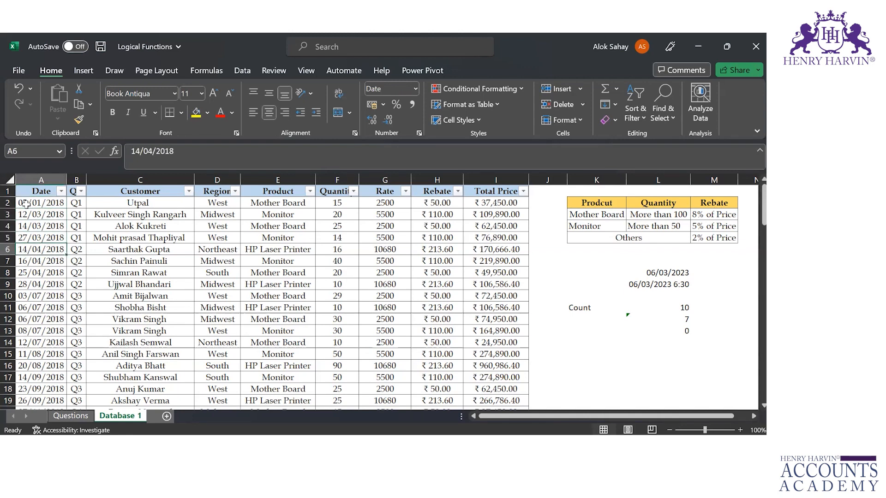
click(662, 319)
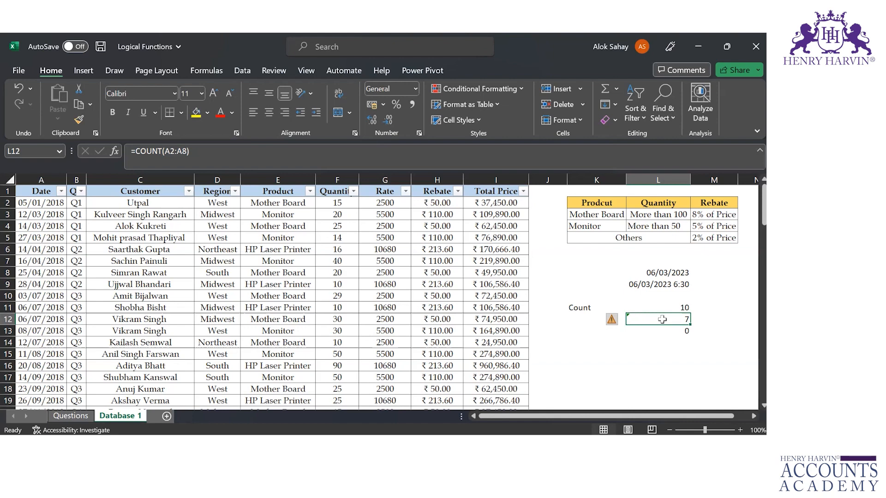
key(Up)
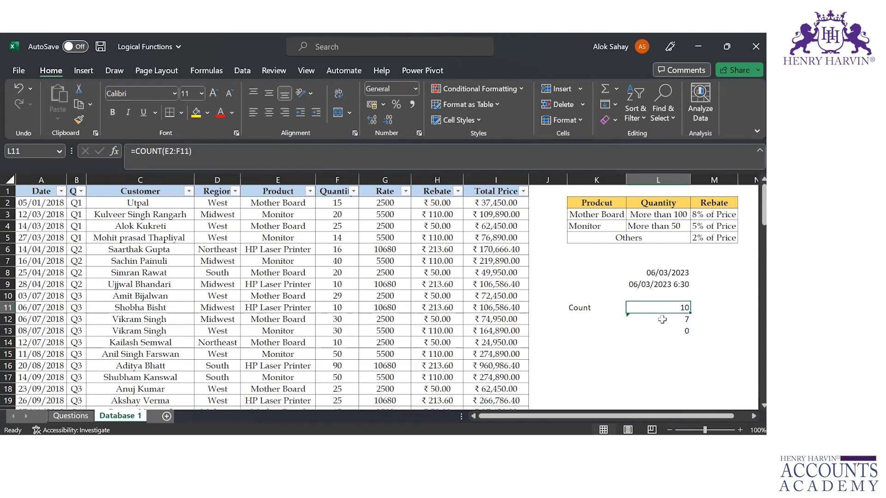
click(661, 319)
key(Down)
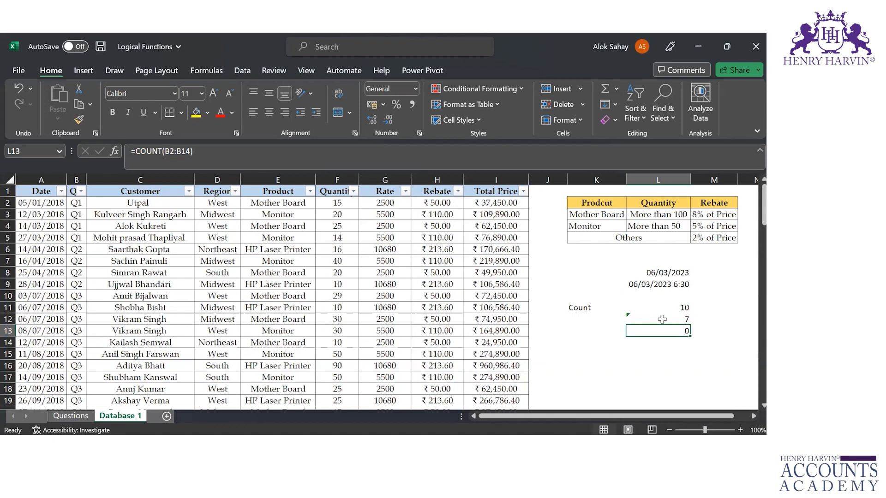
Enter the label "Counta" in cell K15
key(Down)
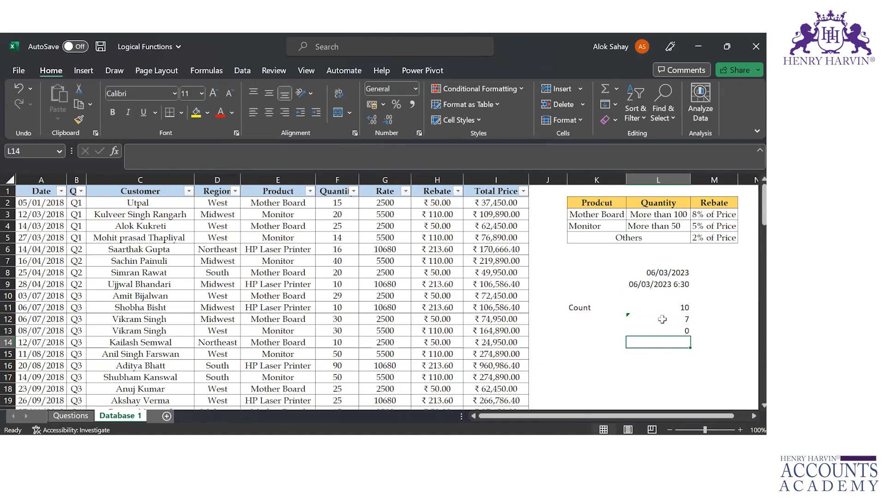
key(Down)
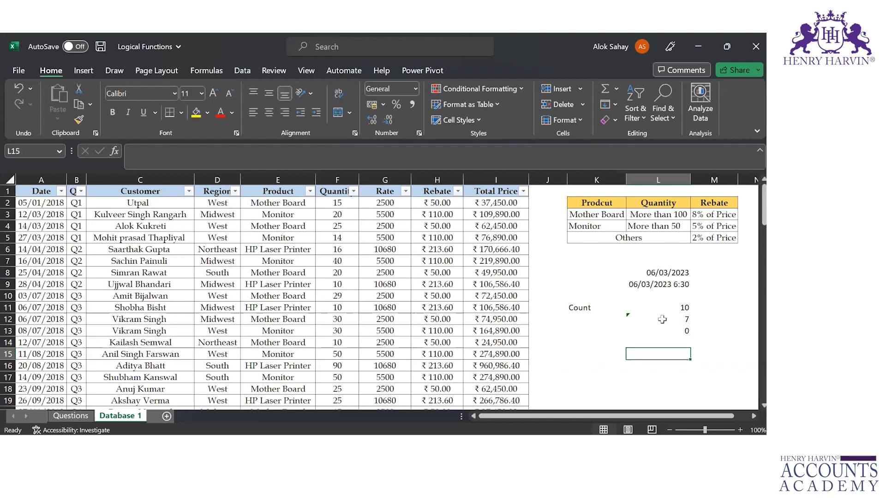
key(Left)
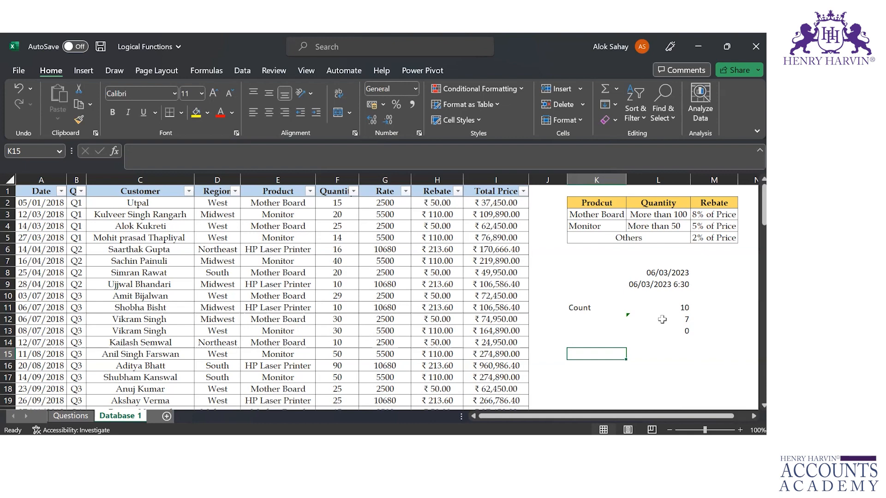
text(Counta)
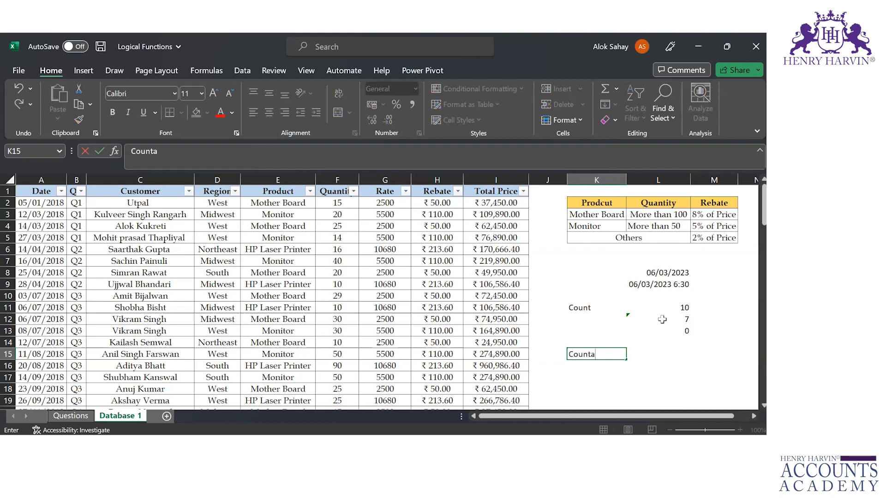
key(Tab)
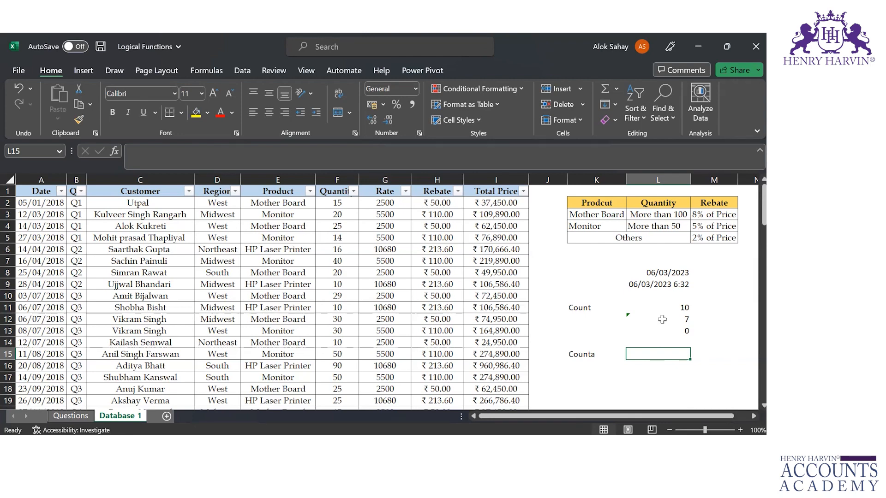
Enter the formula =COUNTA(E2:F11) in cell L15 to count the non-empty product and quantity cells
text(=count)
key(Tab)
key(BackSpace)
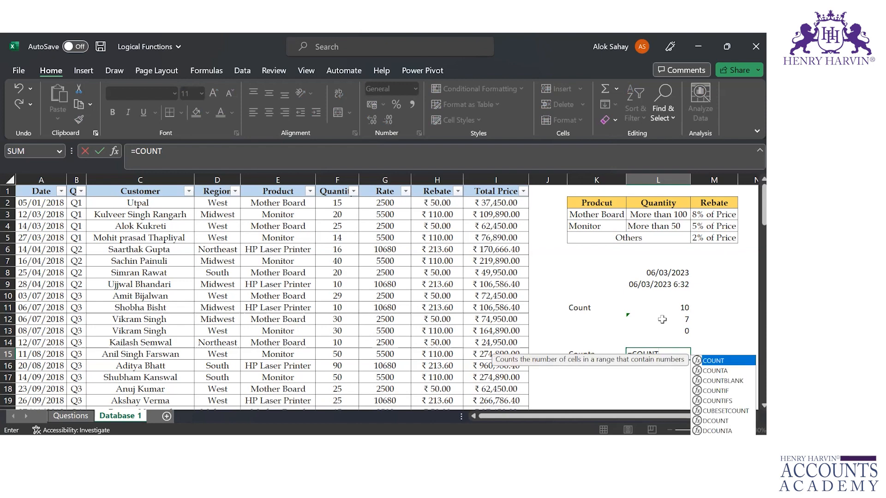
text(a)
key(Tab)
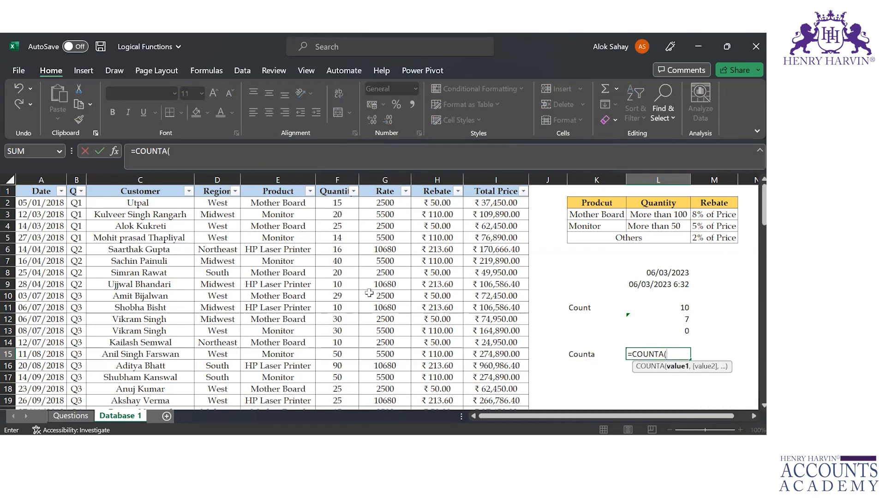
mouse_move(272, 206)
mouse_down()
mouse_move(353, 216)
mouse_move(353, 310)
mouse_up()
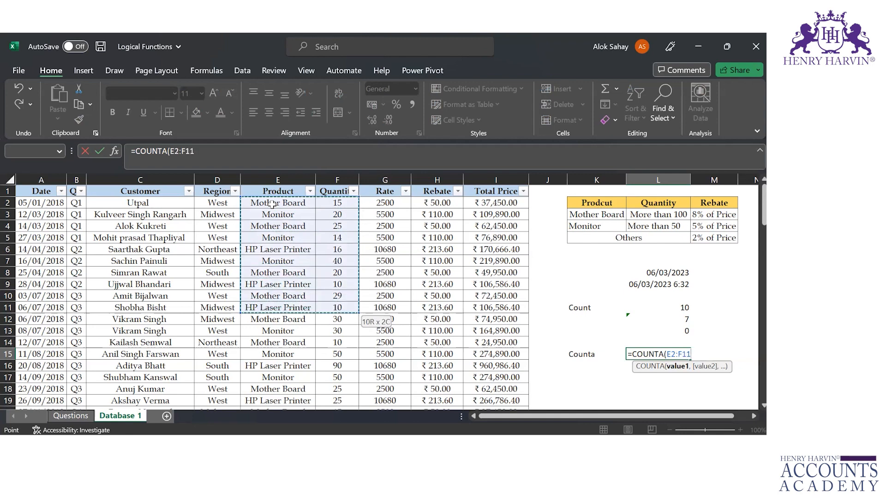
key(Return)
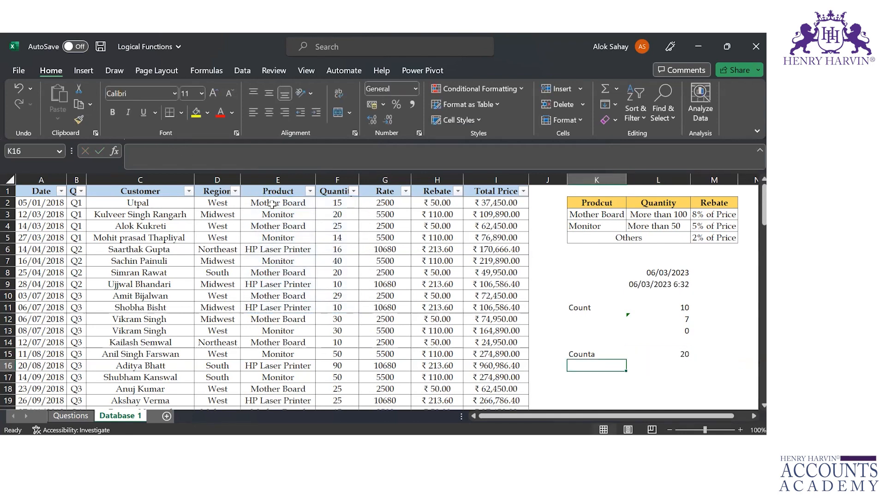
Enter the formula =COUNTA(I2:J11) in cell L16, covering the Total Price column and the empty column beside it
key(Right)
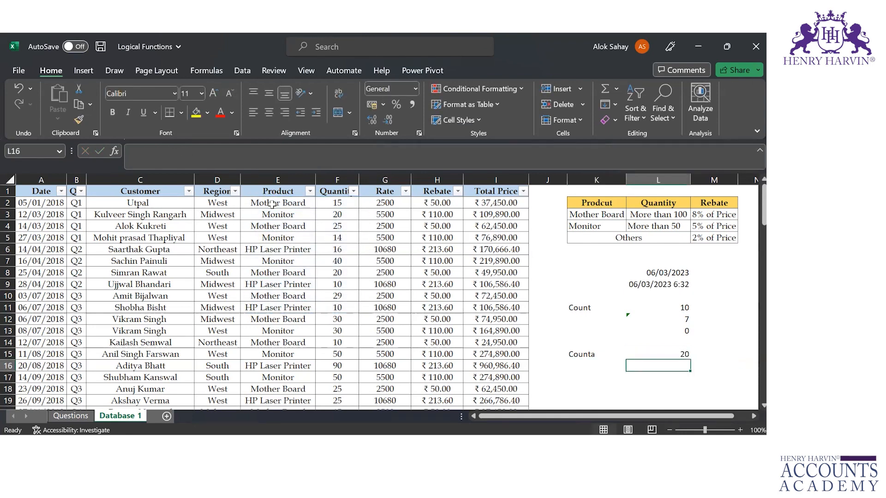
text(=count)
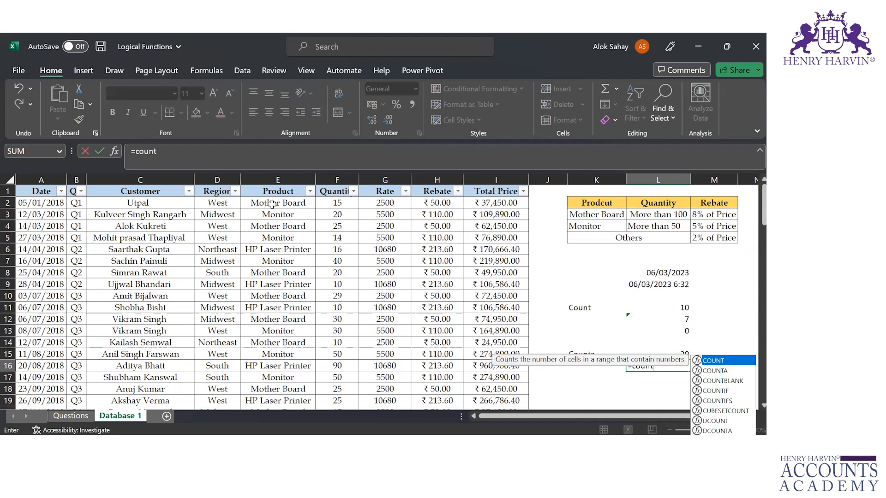
key(Down)
key(Tab)
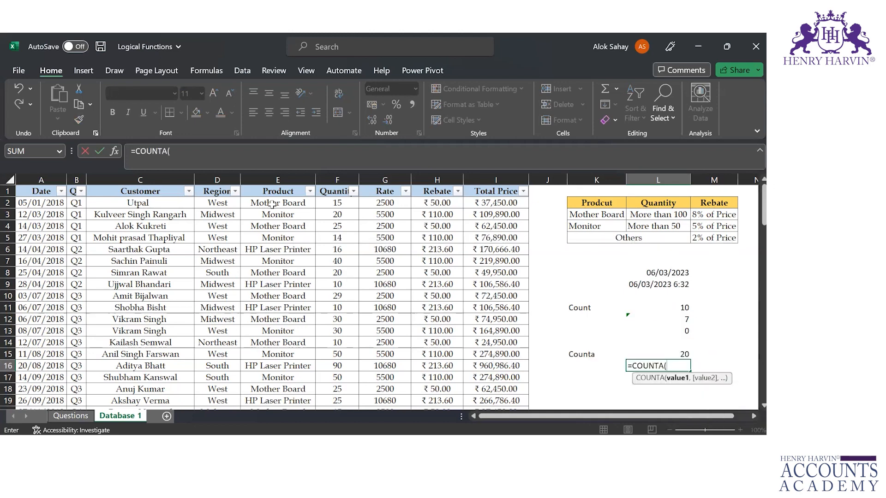
click(493, 203)
key(shift+Right)
key(shift+Down)
key(shift+Down)
key(shift+Down)
key(shift+Down)
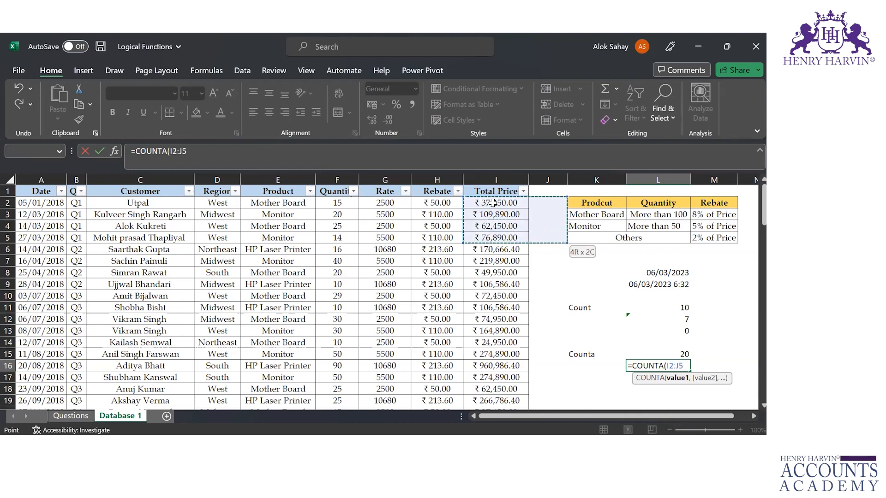
key(shift+Left)
key(shift+Down)
key(shift+Down)
key(shift+Down)
key(shift+Down)
key(shift+Down)
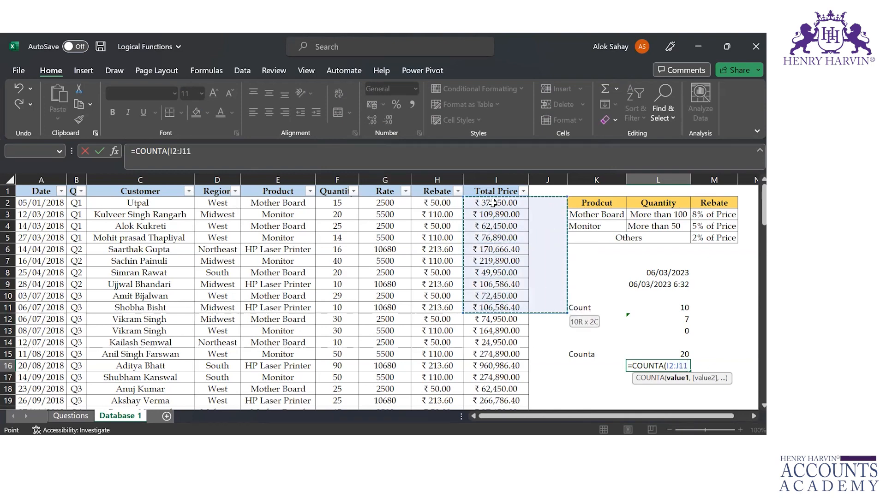
key(Return)
key(Up)
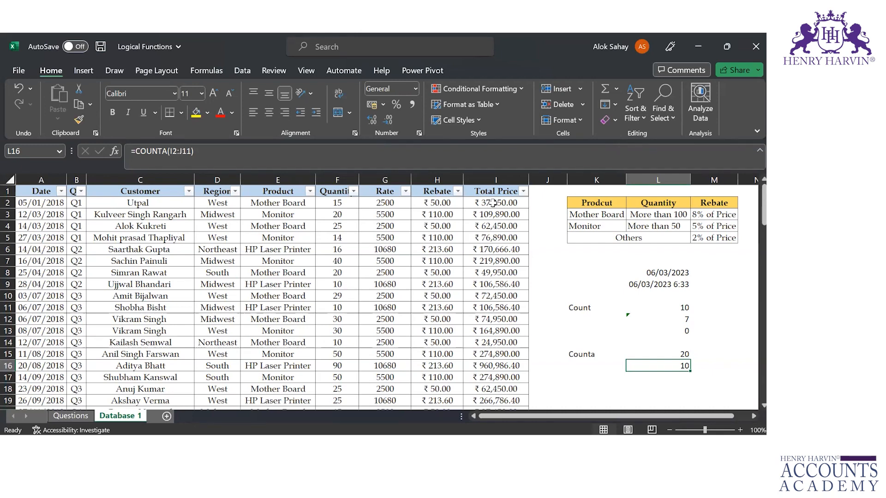
Examine how far the entries in the Product column extend, starting from cell E2
key(Down)
key(Left)
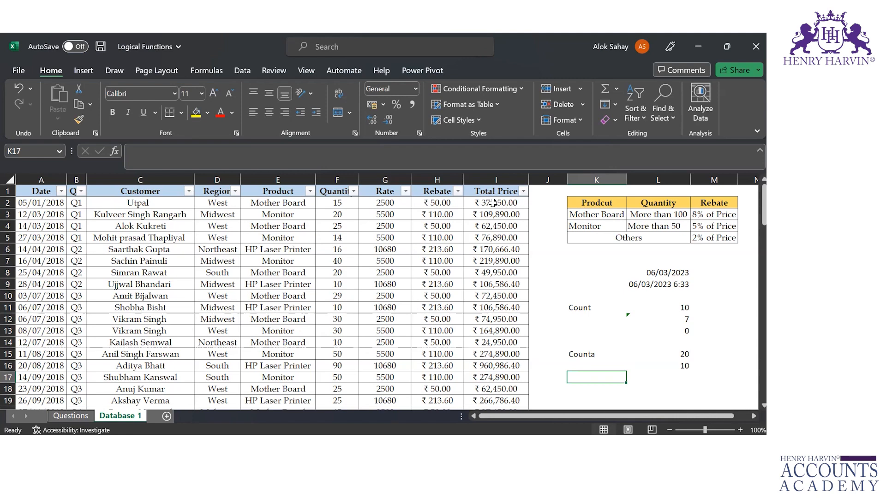
click(254, 205)
key(ctrl+shift+Down)
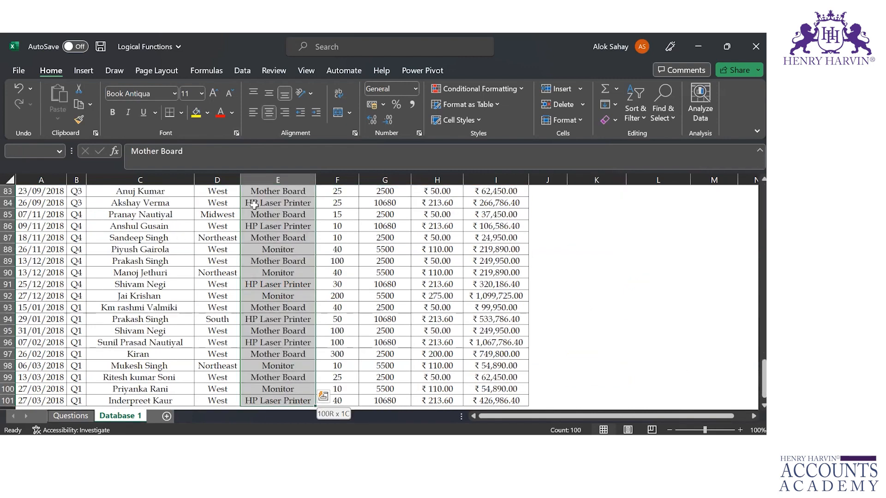
key(Down)
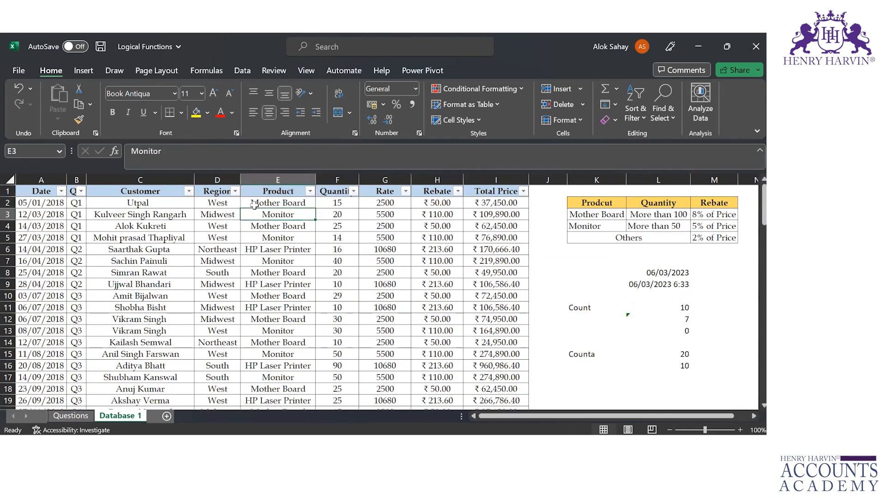
click(254, 205)
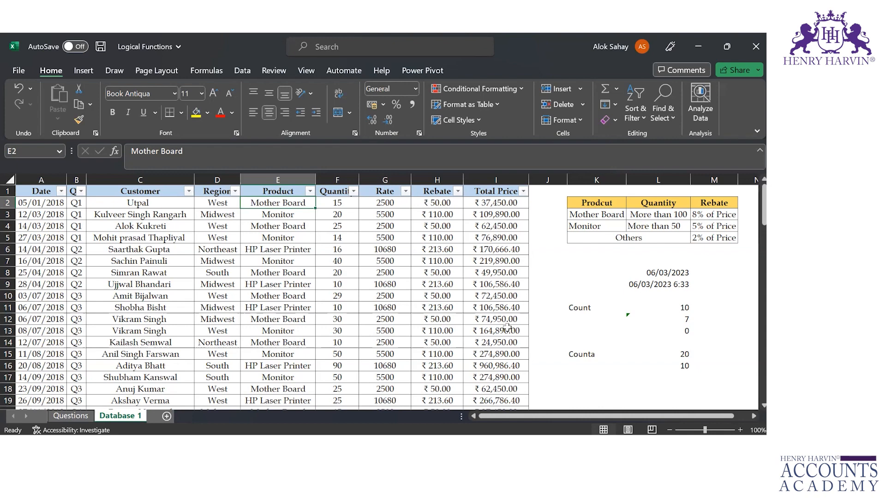
Enter the label "Countblank" in cell K18
click(559, 389)
text(Countblank)
key(Tab)
Enter the formula =COUNTBLANK(I2:J11) in cell L18 to count the empty cells in that range
text(=count)
key(Down)
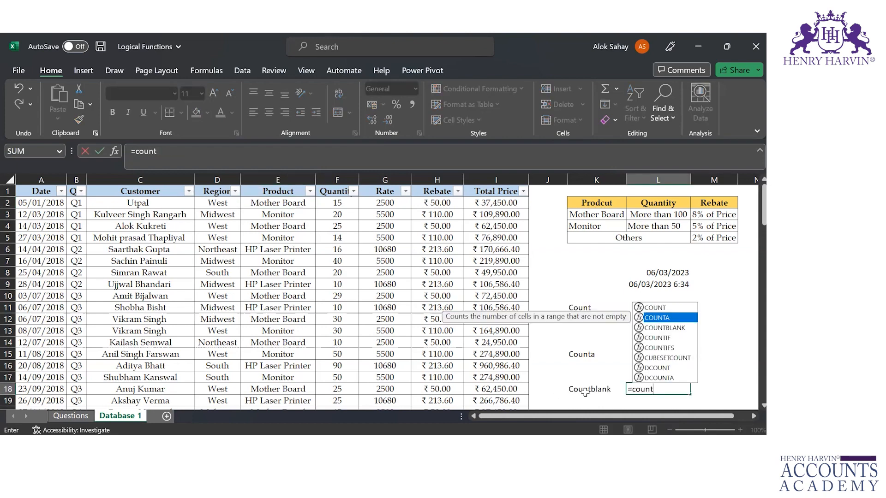
key(Down)
key(Tab)
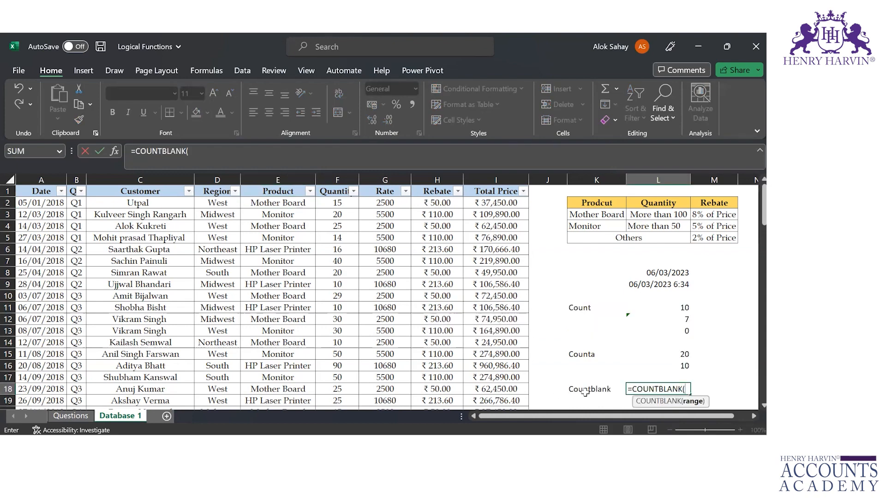
click(499, 203)
key(shift+Right)
key(shift+Down)
key(shift+Down)
key(shift+Down)
key(shift+Down)
key(shift+Down)
key(shift+Down)
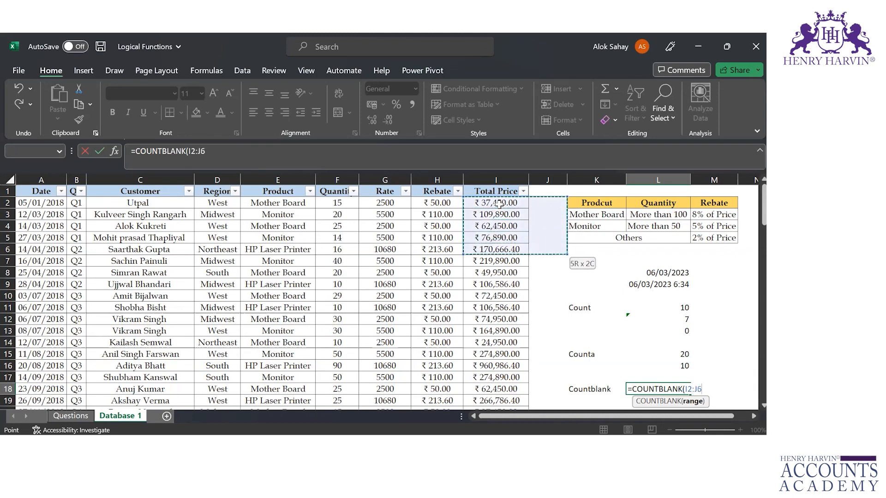
key(shift+Down)
key(shift+Down)
key(shift+Down)
key(Return)
key(Up)
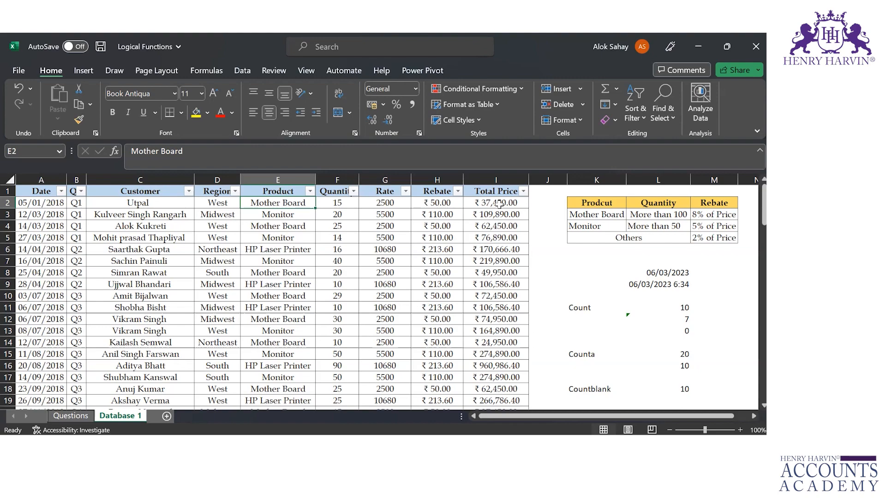
Examine the entries in the Product, Quantity and Rate columns down the data table
key(ctrl+shift+Down)
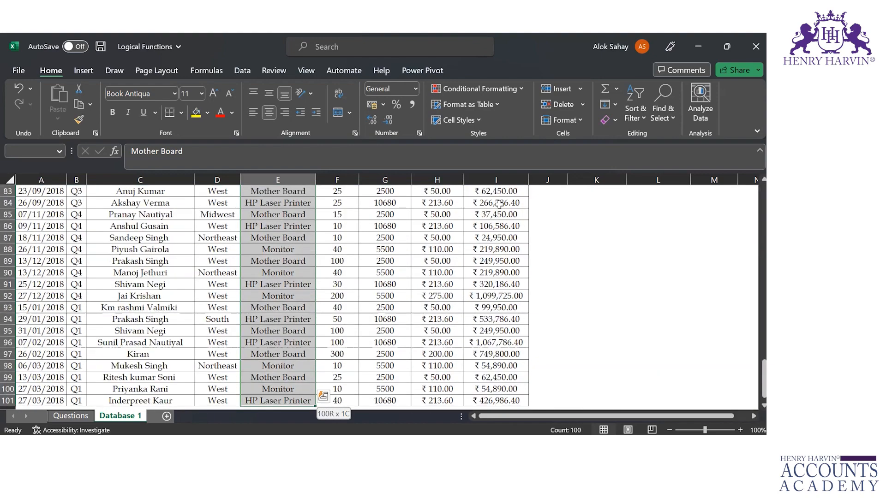
key(ctrl+Up)
key(Down)
key(Right)
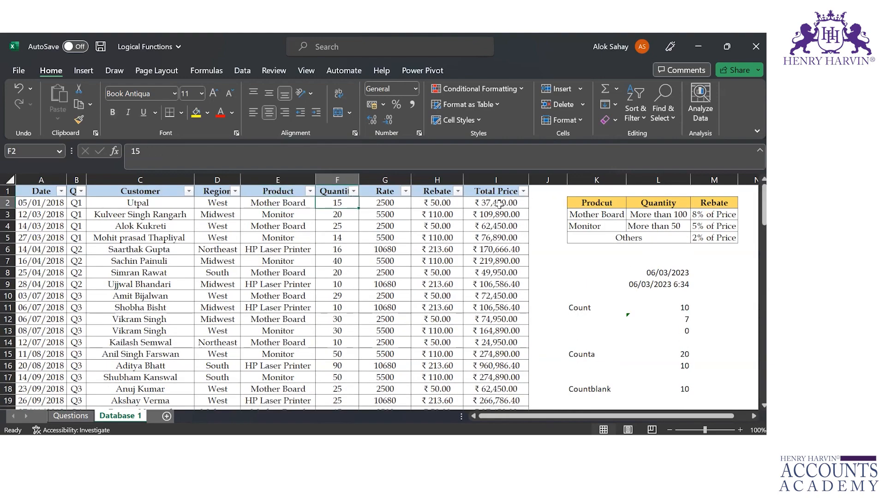
key(Right)
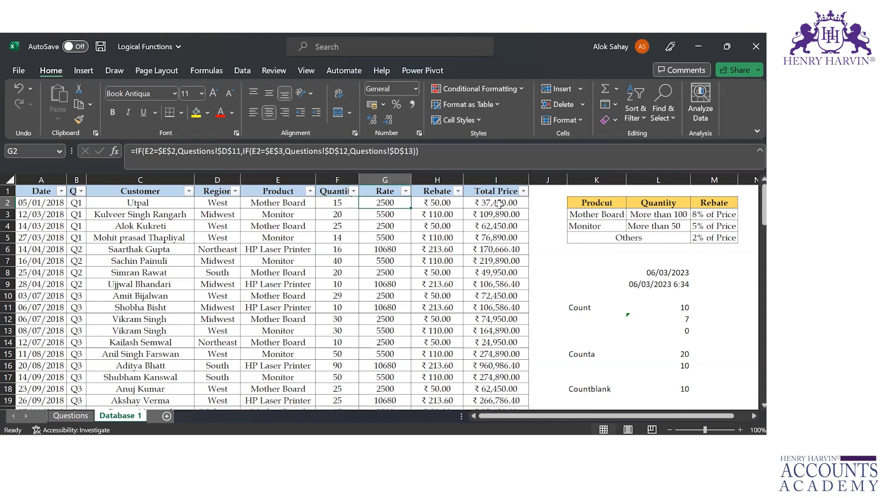
key(ctrl+shift+Down)
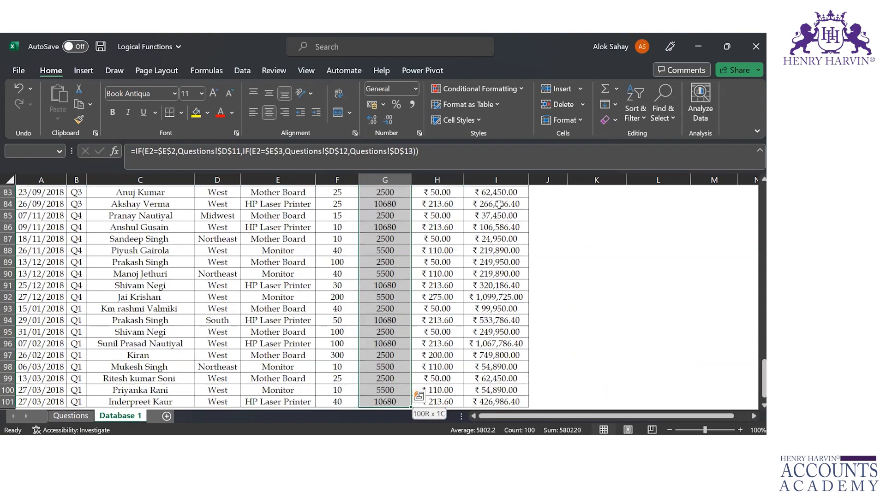
key(ctrl+Up)
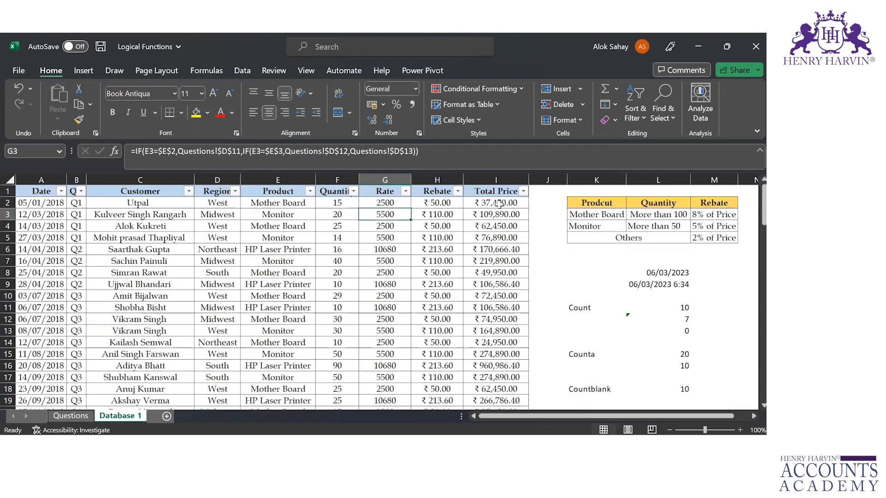
key(Down)
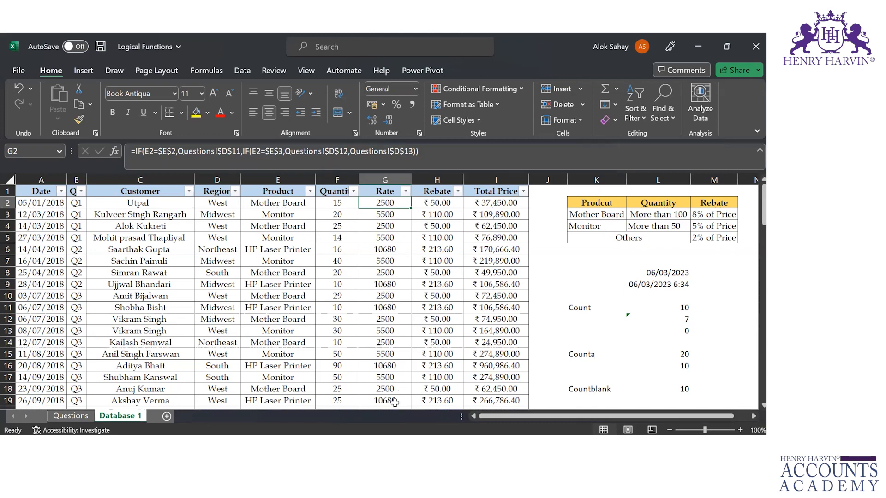
key(Down)
key(Down)
key(Down)
key(Down)
key(Down)
key(Down)
key(Down)
key(Down)
key(Down)
key(Down)
key(Down)
key(Down)
key(Down)
key(Down)
key(Down)
key(Down)
key(Down)
key(Down)
key(Down)
key(Down)
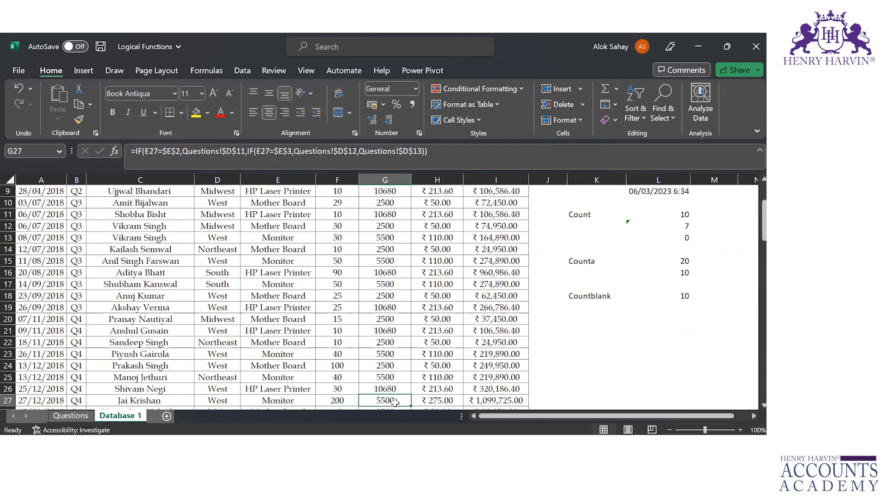
key(Down)
key(Down)
key(Down)
key(Down)
key(Down)
key(Down)
key(Down)
key(Down)
key(Down)
key(Down)
key(Down)
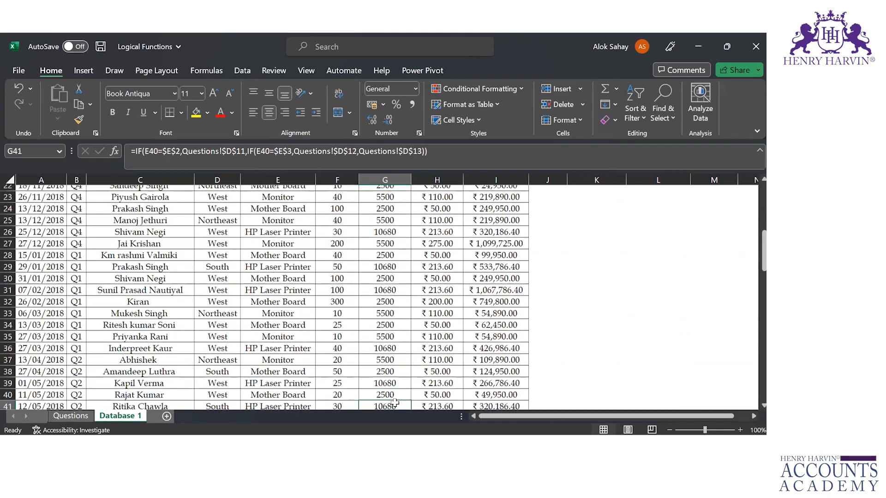
click(341, 291)
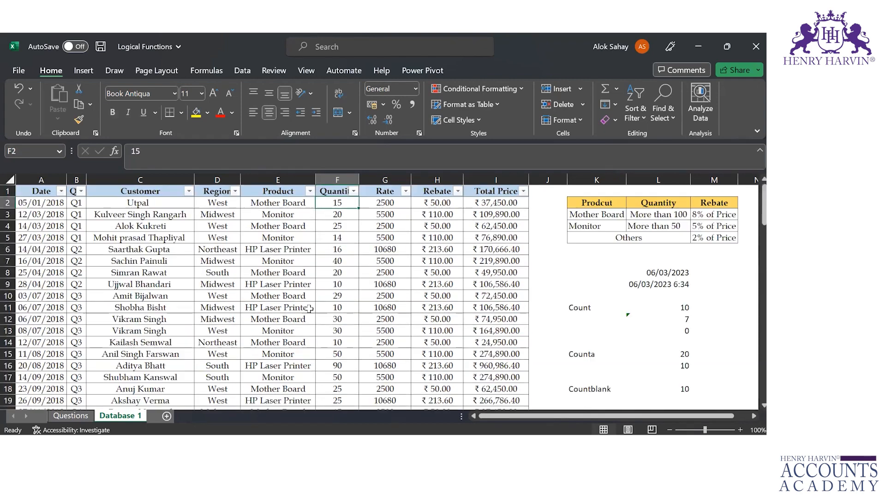
Enter the label "Countif" in cell K21
key(Right)
key(Right)
key(Right)
key(Down)
key(Right)
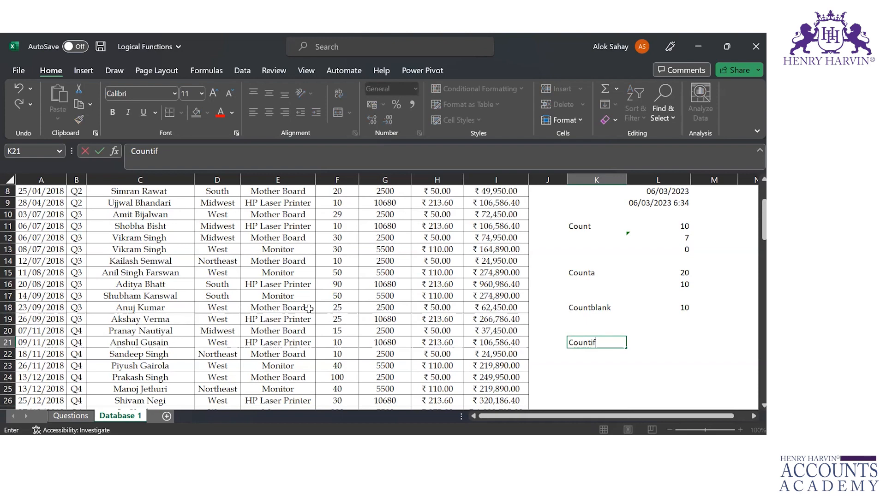
key(Tab)
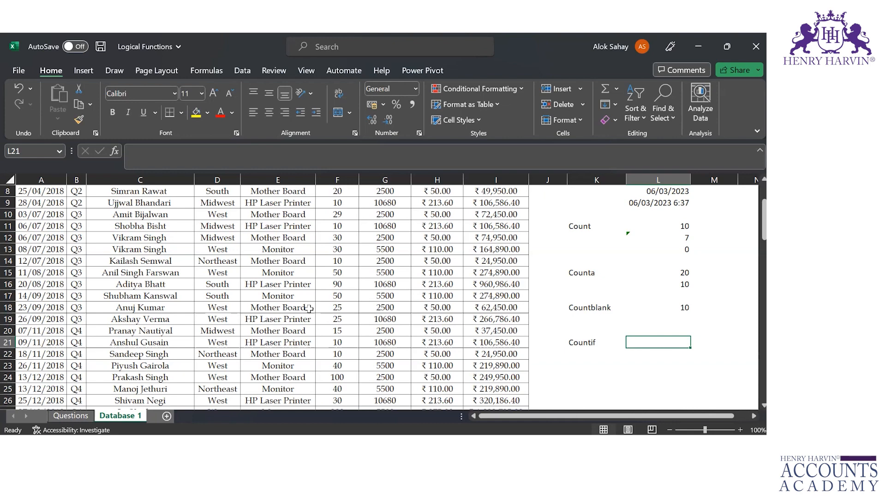
Start a COUNTIF formula in cell L21 with the Product entries E2:E101 as the range
text(=co)
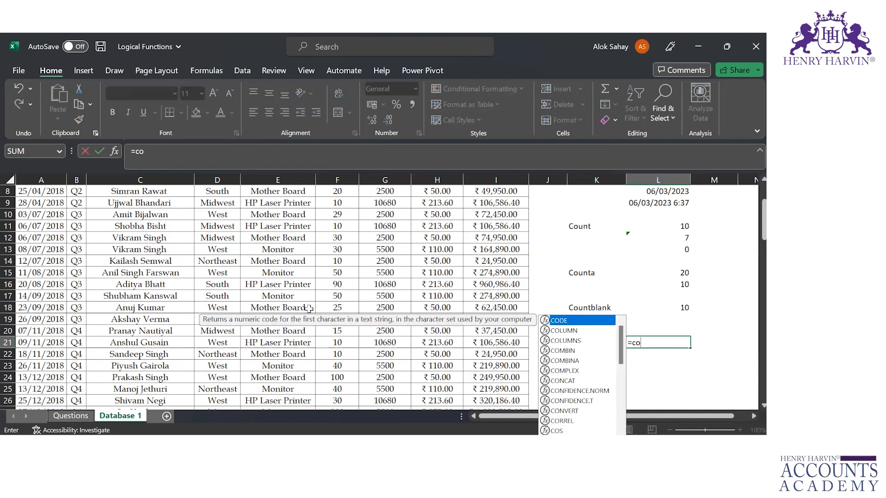
text(untif)
key(Tab)
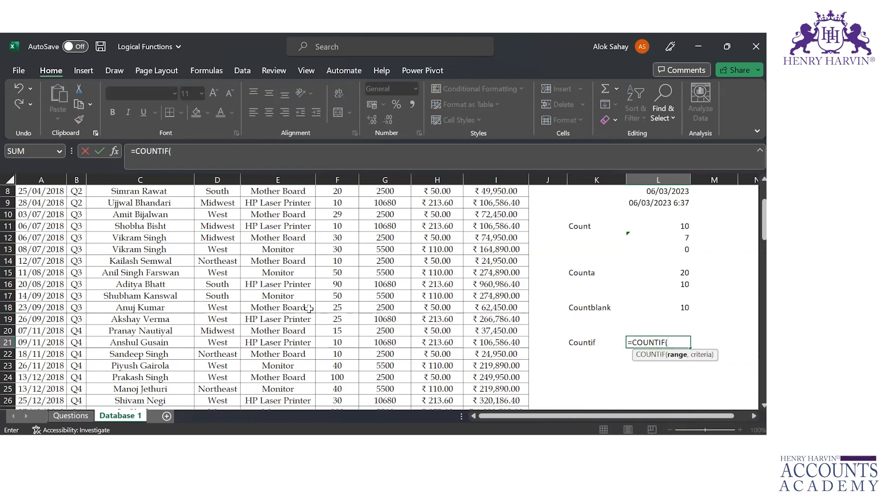
click(288, 293)
key(ctrl+Up)
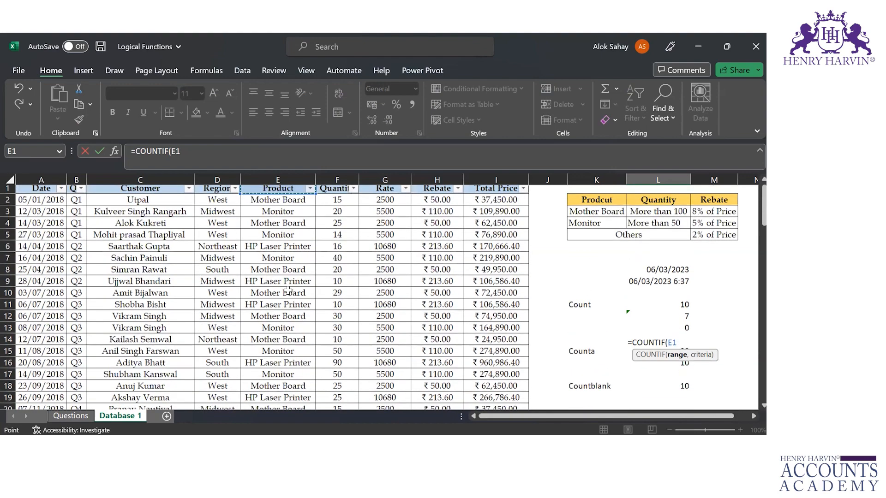
key(Down)
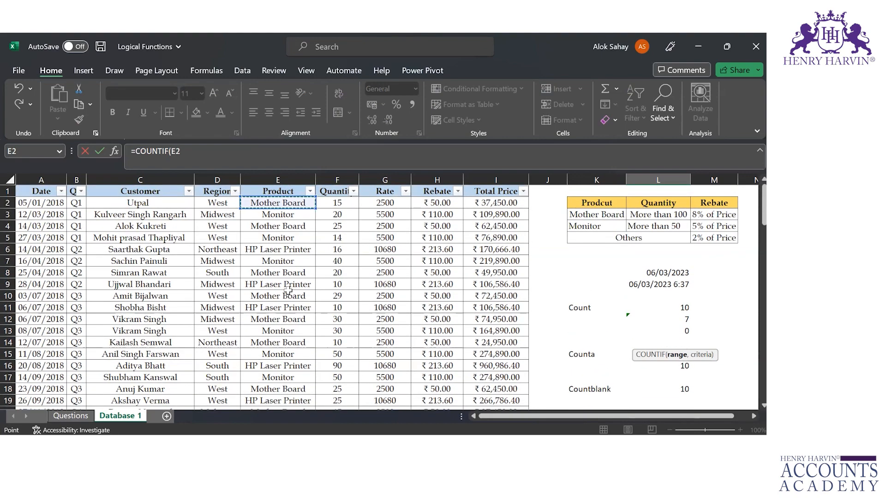
key(ctrl+shift+Down)
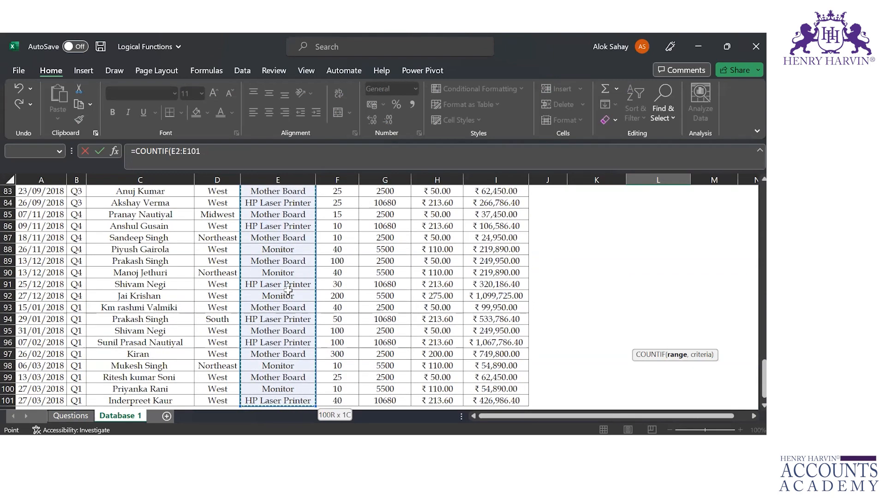
Use cell E2 (Mother Board) as the COUNTIF criterion and complete the formula =COUNTIF(E2:E101,E2) in L21
text(,)
click(288, 291)
key(ctrl+Up)
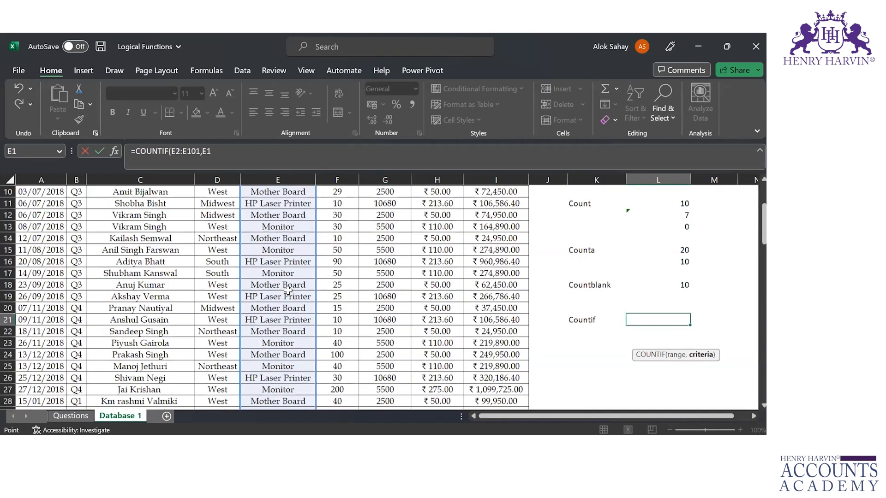
key(Down)
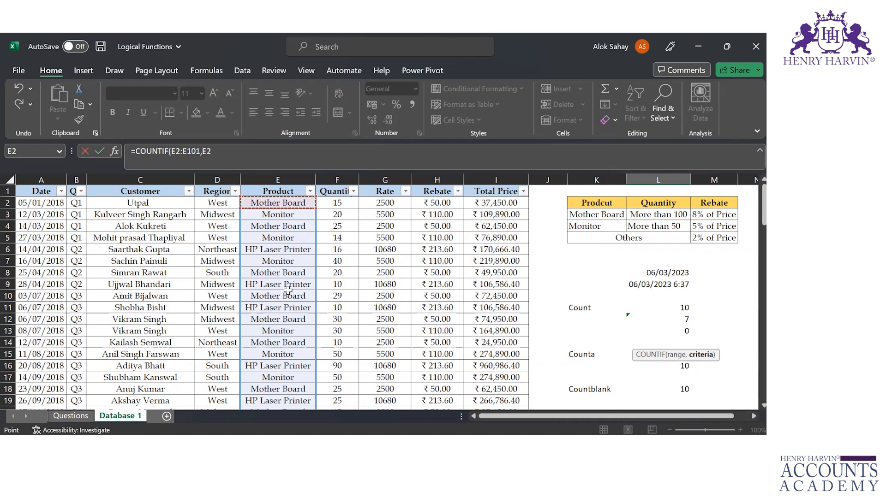
text())
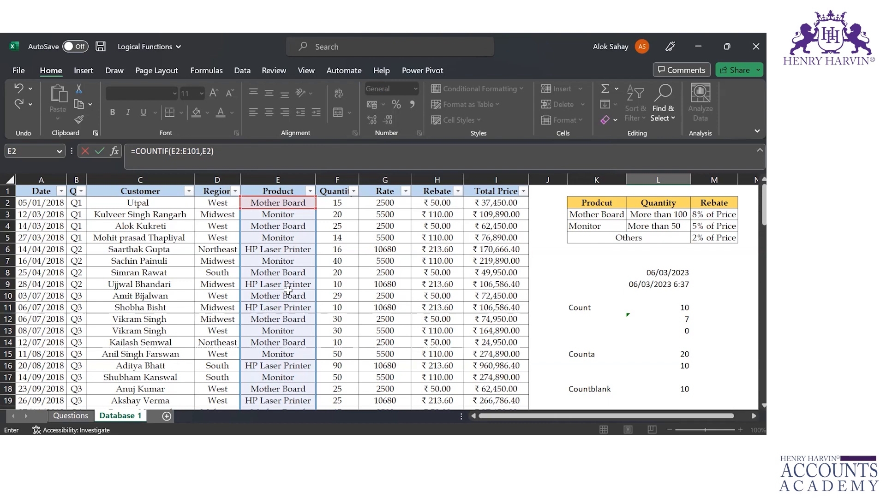
key(Return)
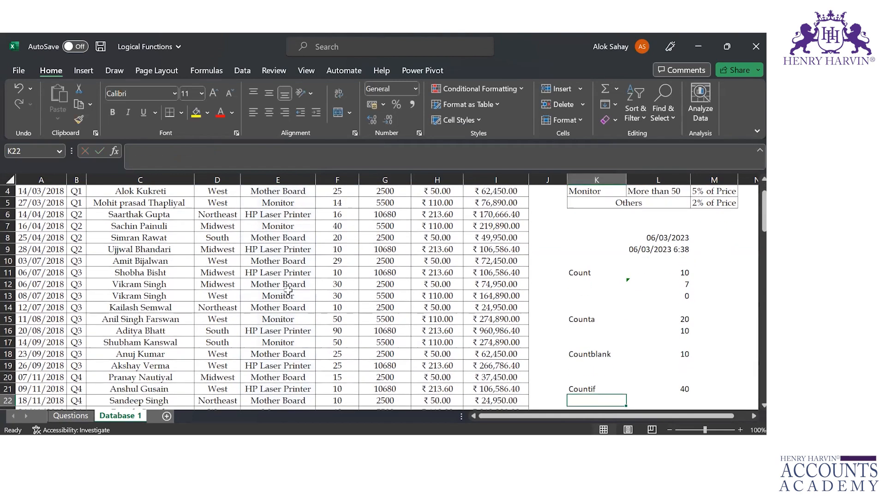
key(Up)
key(Right)
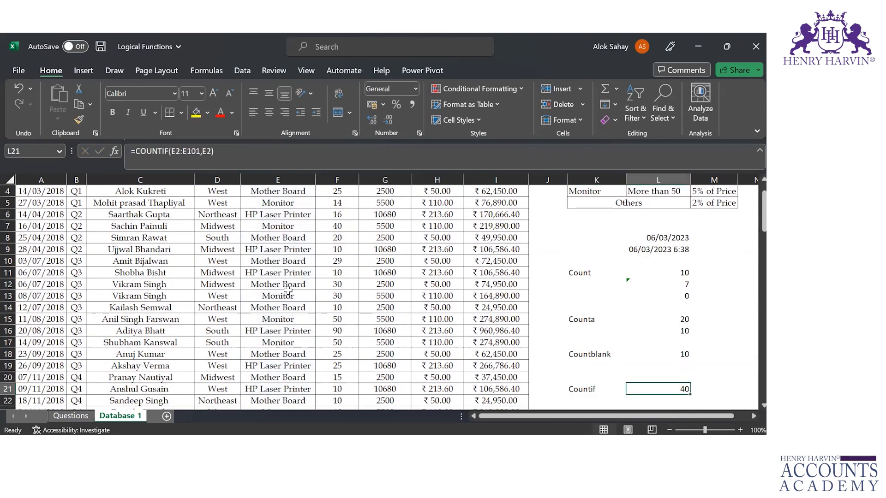
Filter the Product column to show only Mother Board rows
key(Left)
key(Left)
key(Left)
key(Left)
key(Left)
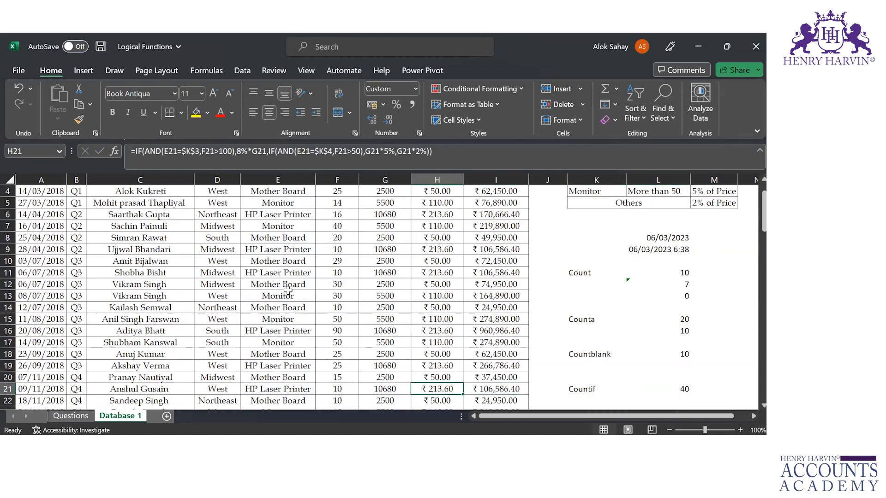
key(Left)
key(Left)
key(ctrl+Up)
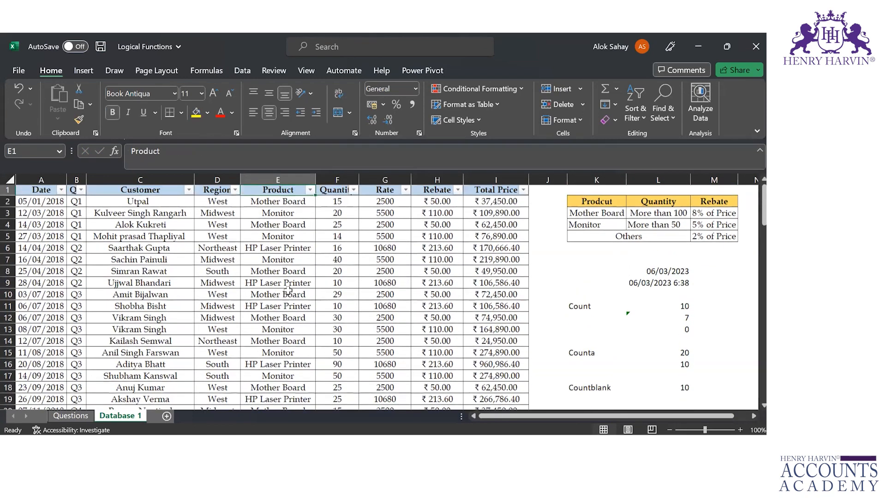
click(310, 191)
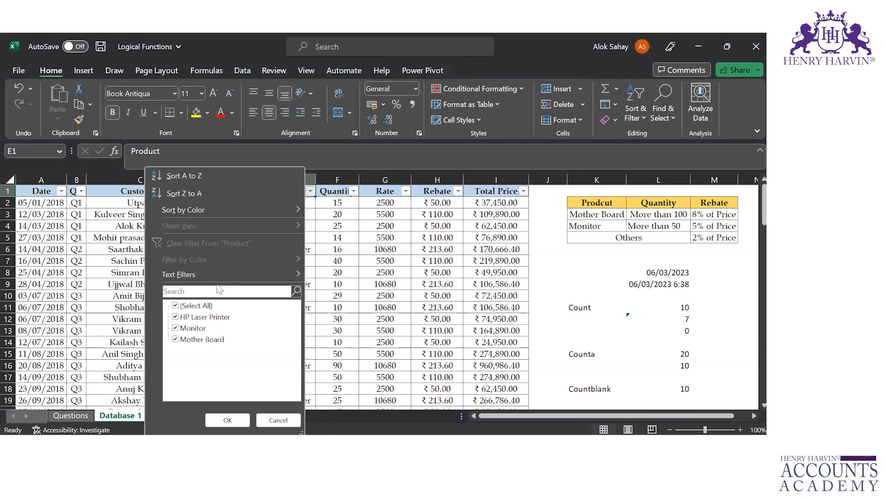
click(175, 306)
click(175, 339)
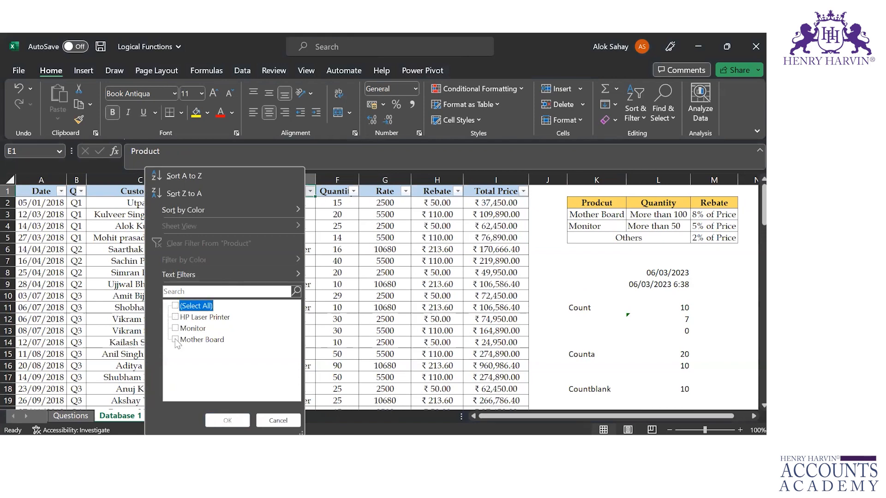
click(227, 420)
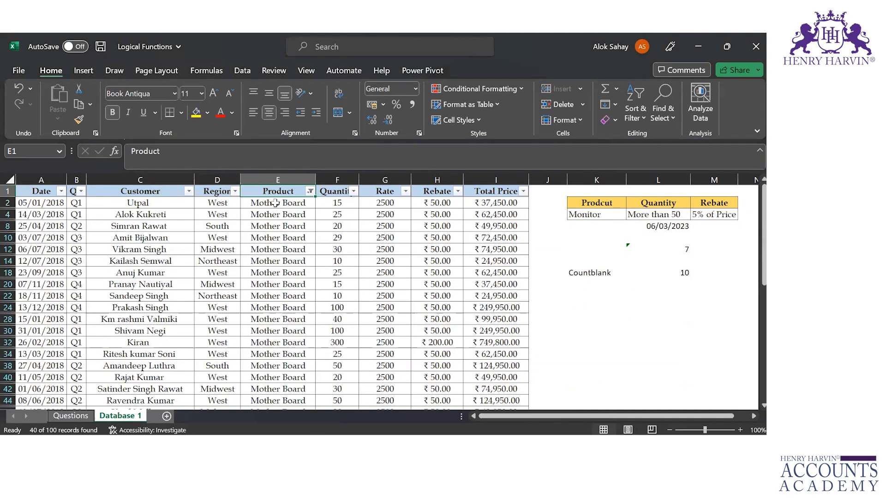
Select all filtered Mother Board cells to check their count, and clear the filter from the Product column
click(275, 203)
key(ctrl+shift+Down)
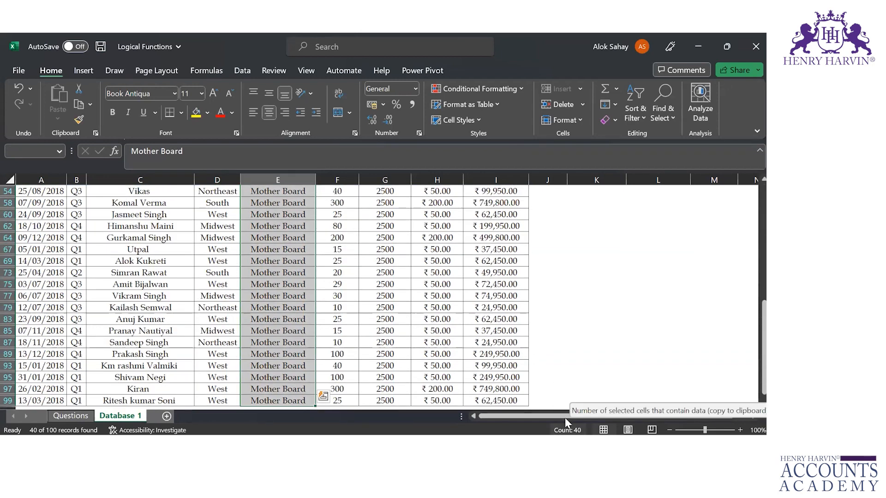
key(ctrl+Up)
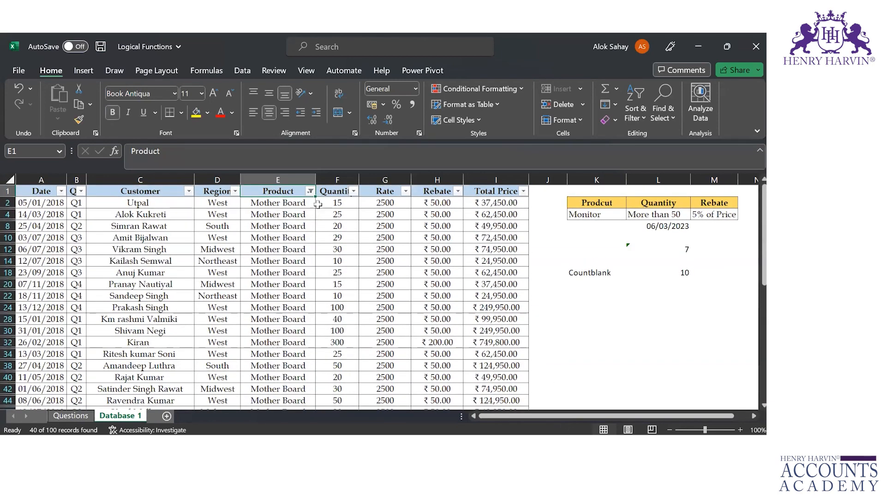
click(310, 191)
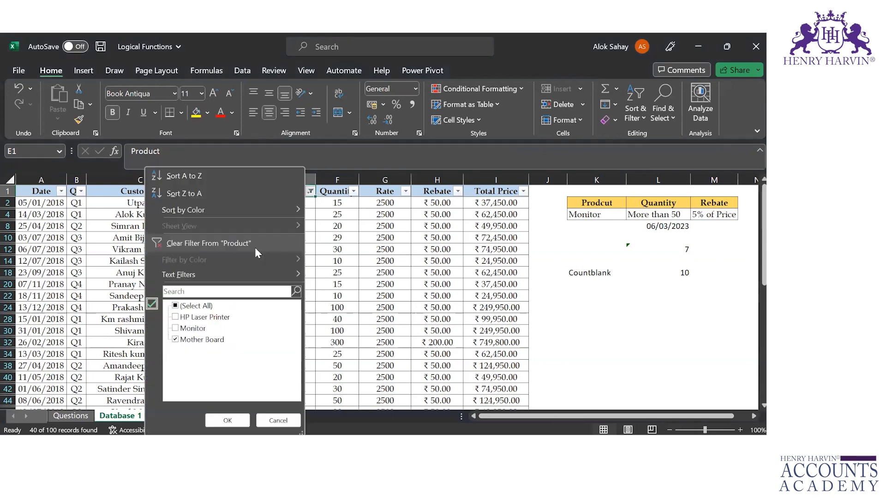
click(255, 247)
Enter the label "Countifs" in cell K23, below the Countif row
click(677, 399)
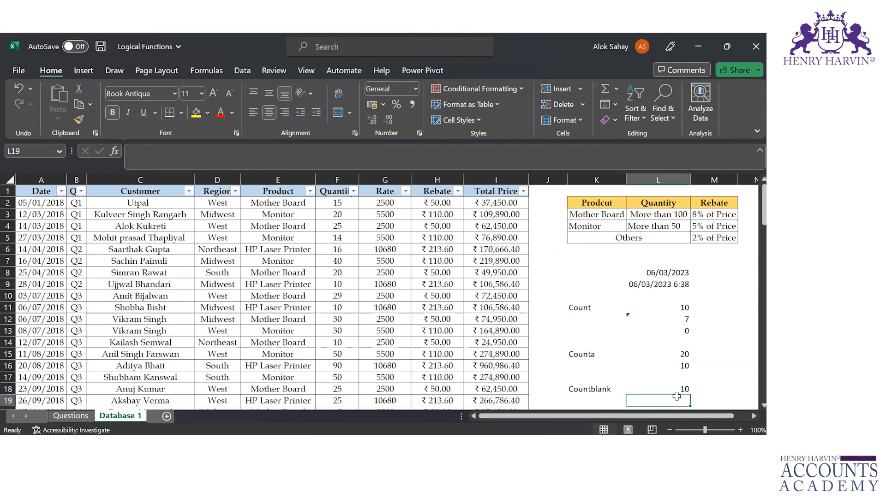
click(673, 389)
key(Down)
key(Down)
key(Down)
key(Left)
text(Countif)
key(Return)
key(Return)
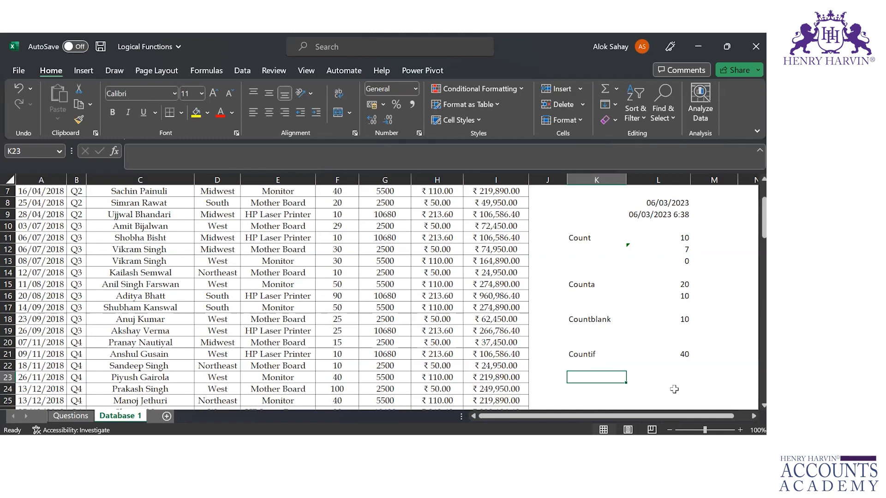
text(=)
key(Escape)
text(Coun)
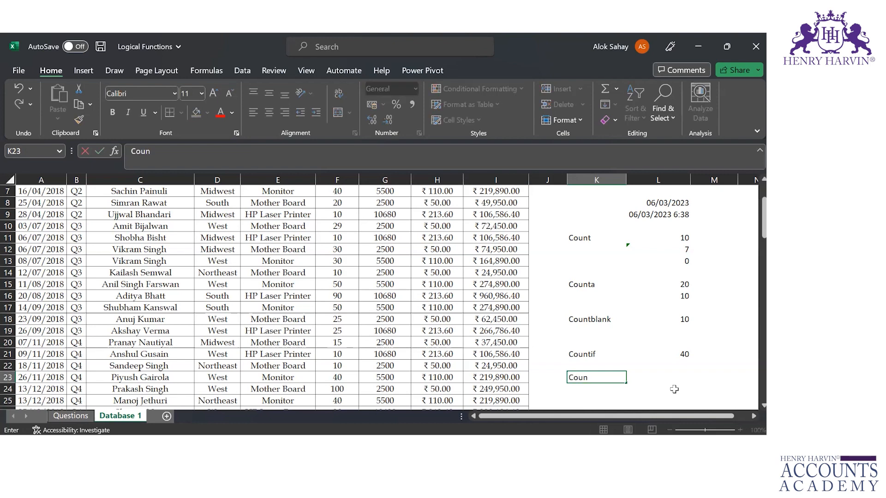
text(tifs)
key(Tab)
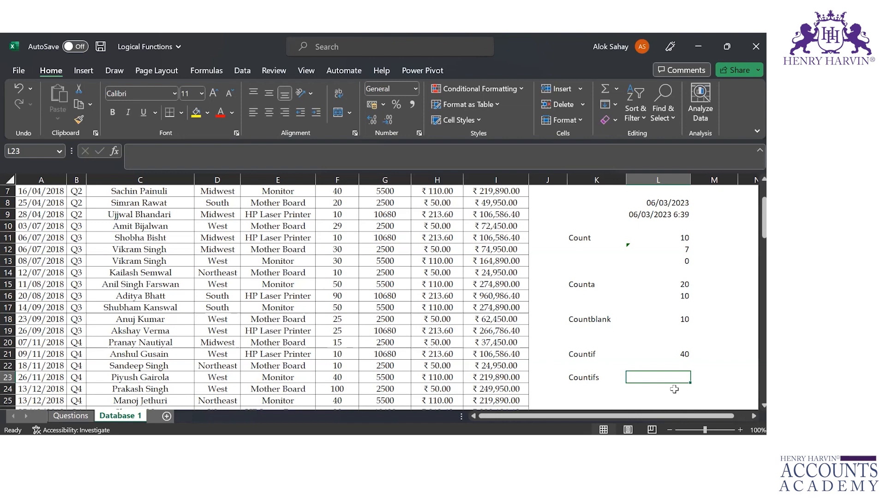
Start a COUNTIFS formula in cell L23 with the Product entries E2:E101 as the first criteria range
text(=coun)
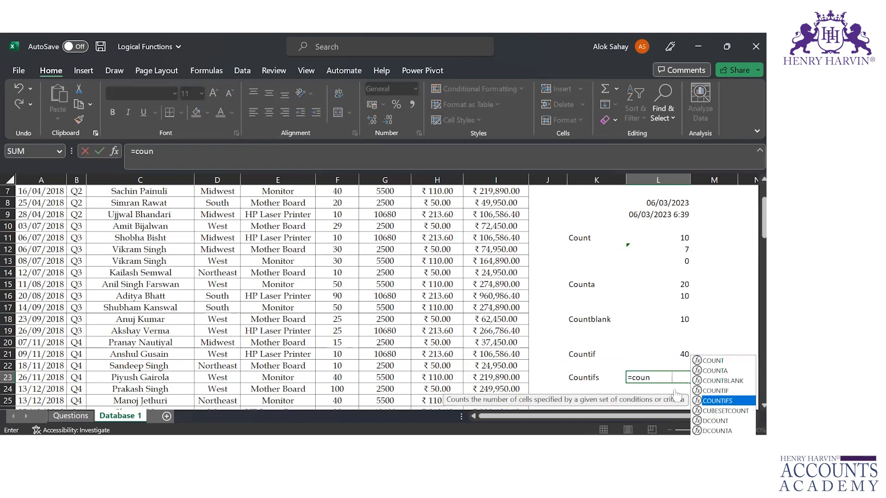
key(Tab)
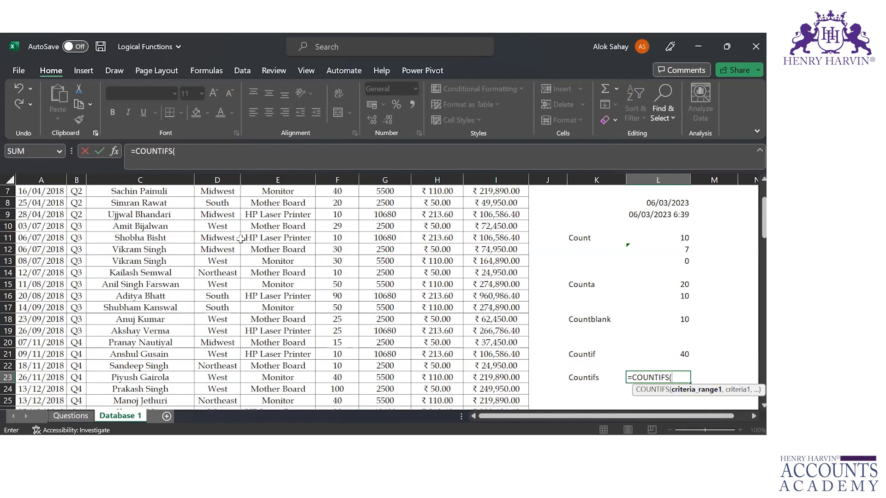
click(262, 234)
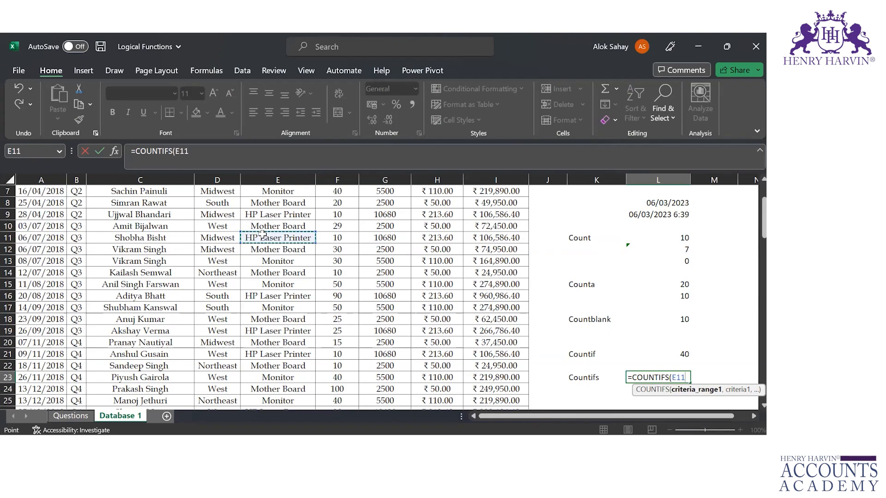
key(ctrl+Up)
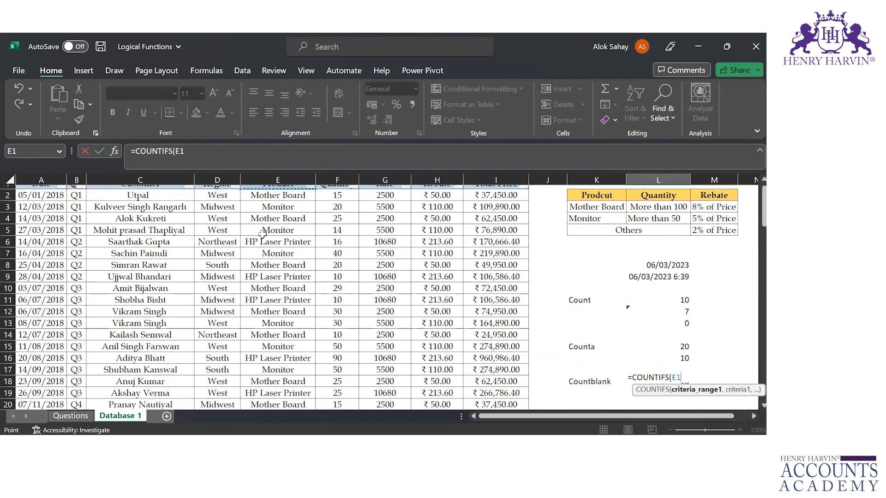
key(Down)
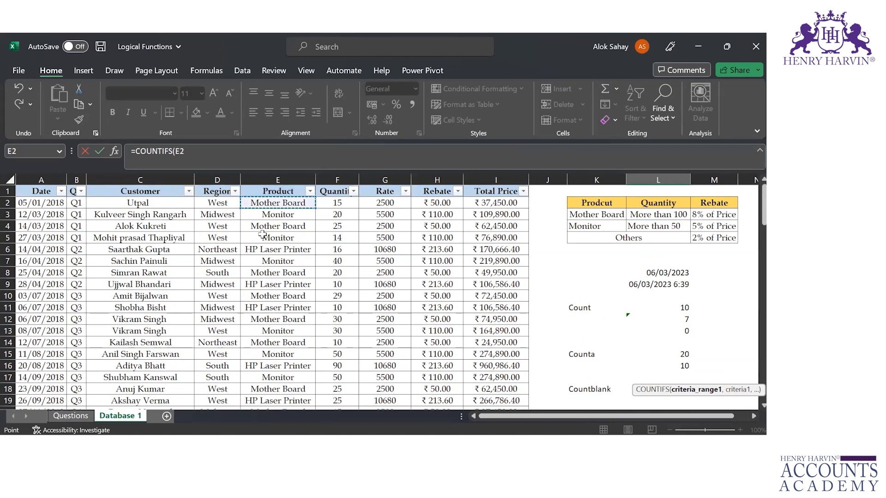
key(Left)
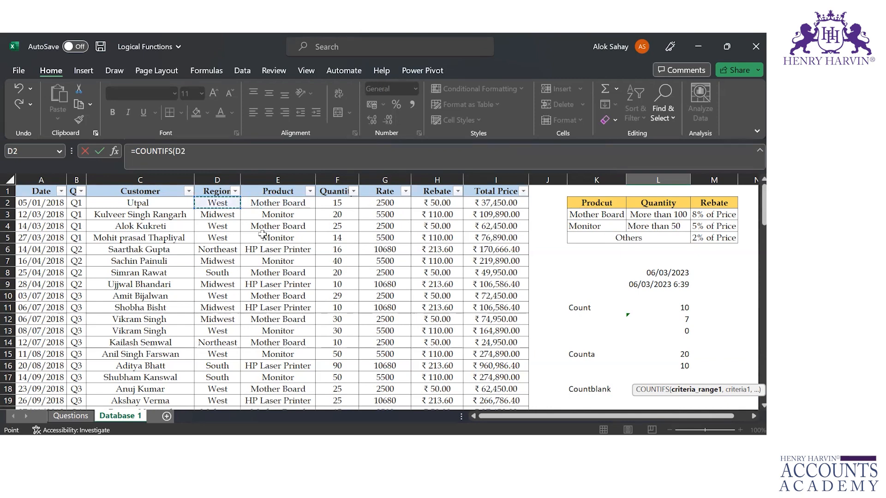
key(Right)
key(ctrl+shift+Down)
Set cell E2 (Mother Board) as the first criterion of the COUNTIFS formula
text(,)
key(Up)
key(Up)
key(Up)
key(Up)
key(Up)
key(Up)
key(Up)
key(Up)
key(Up)
key(Up)
key(Up)
key(Up)
key(Up)
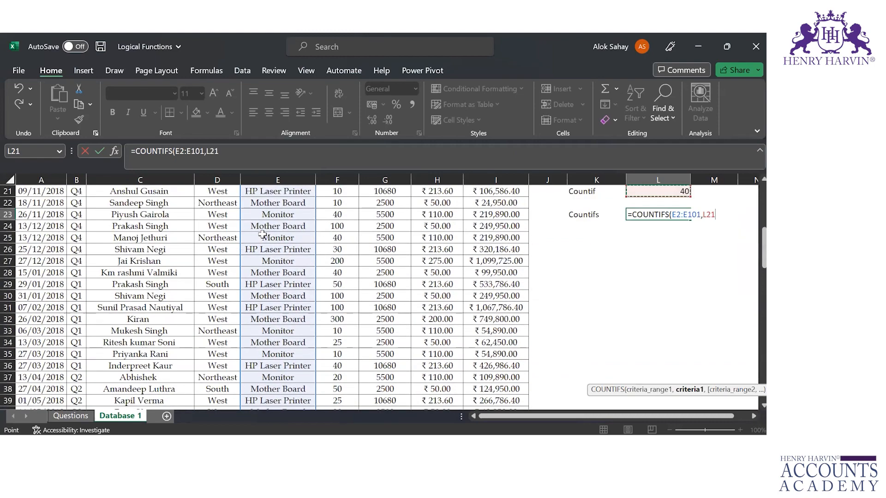
scroll(280, 201, up, 3)
click(280, 202)
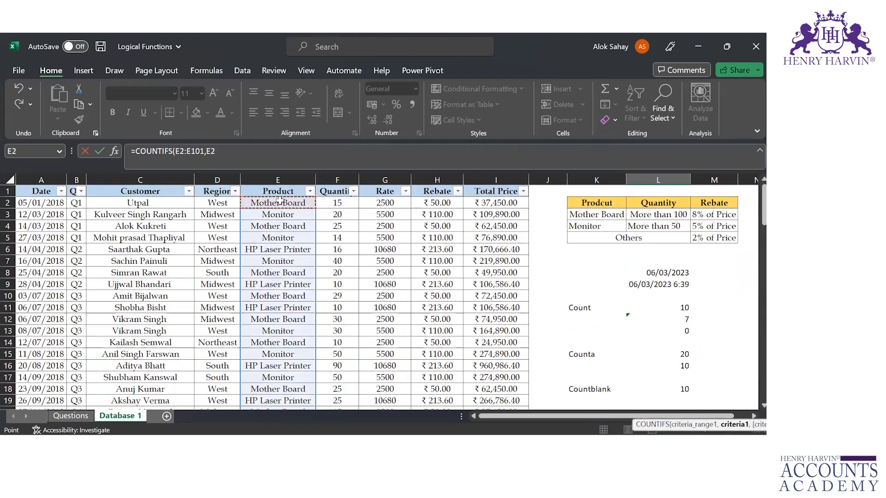
Add the Region range D2:D101 with criterion D2 (West) and complete the formula =COUNTIFS(E2:E101,E2,D2:D101,D2) in L23
text(,)
click(210, 204)
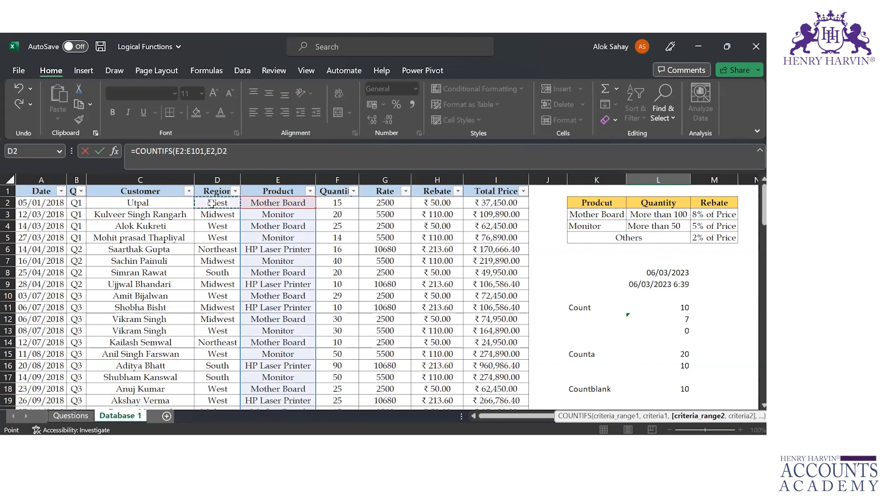
key(ctrl+shift+Down)
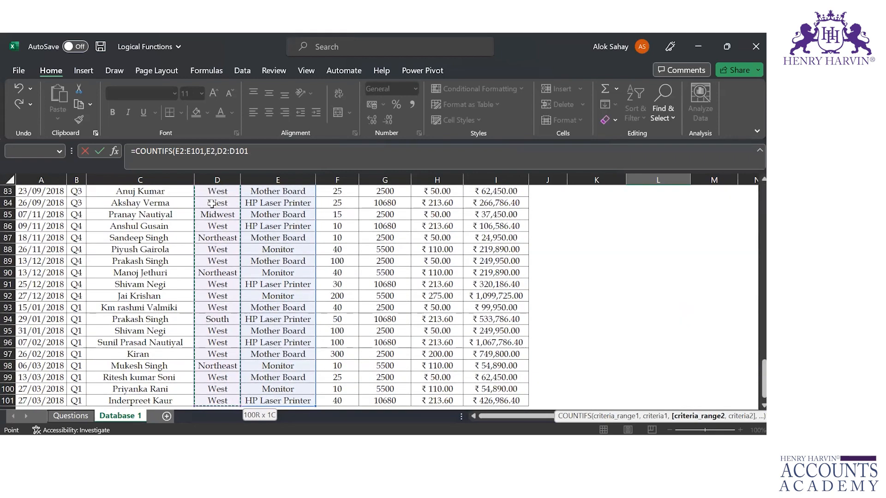
text(,)
click(211, 204)
key(ctrl+Up)
key(Down)
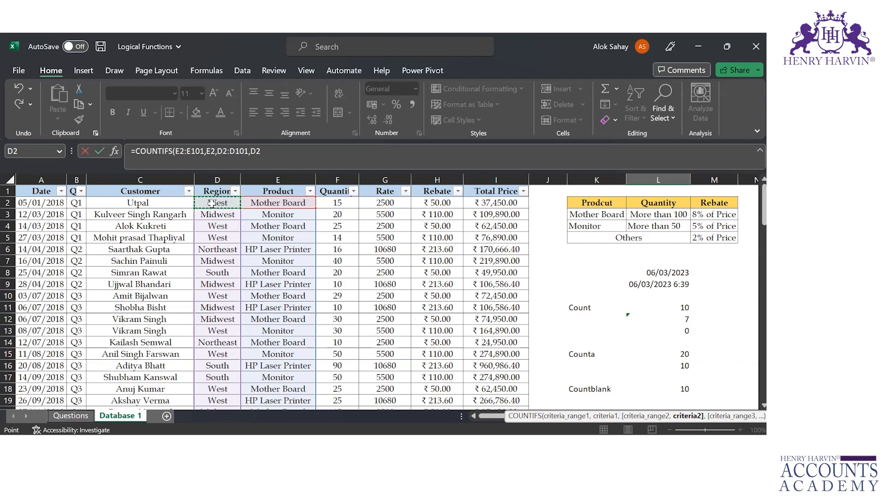
key(Return)
key(Up)
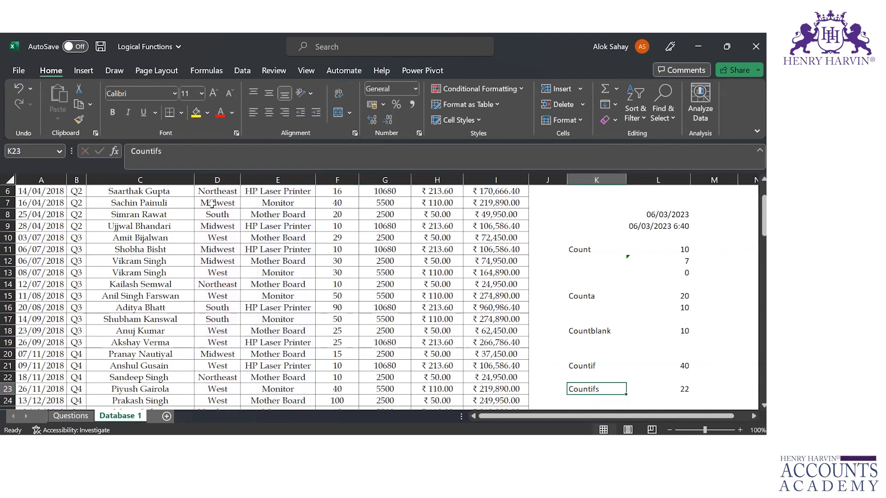
key(Right)
key(Up)
key(Up)
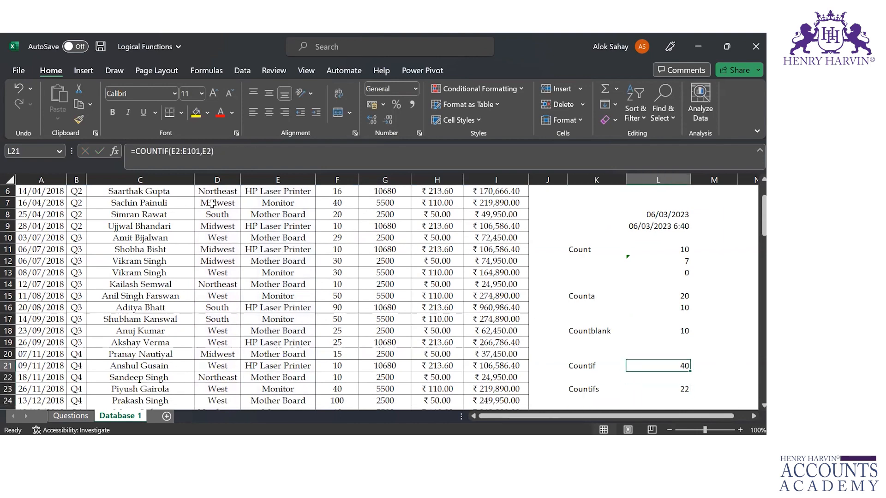
Filter the Product column to show only the Mother Board records
key(Down)
key(Down)
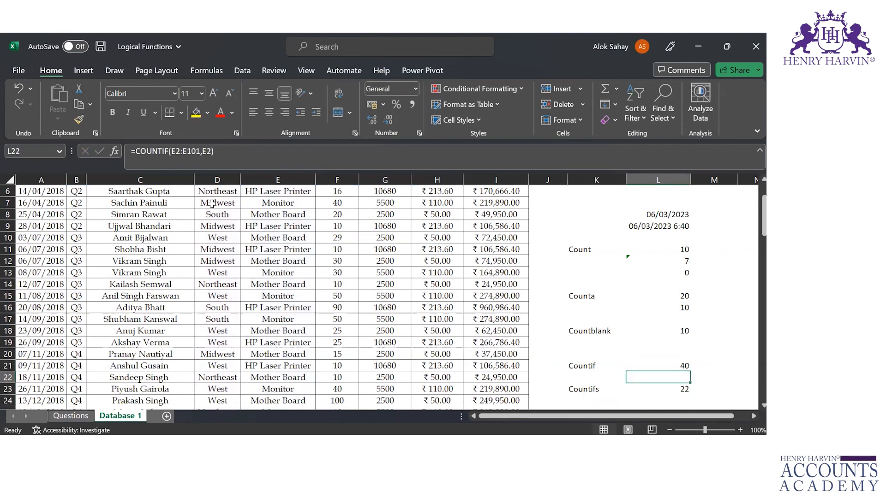
key(Left)
key(Left)
key(Left)
key(Left)
key(Left)
key(Left)
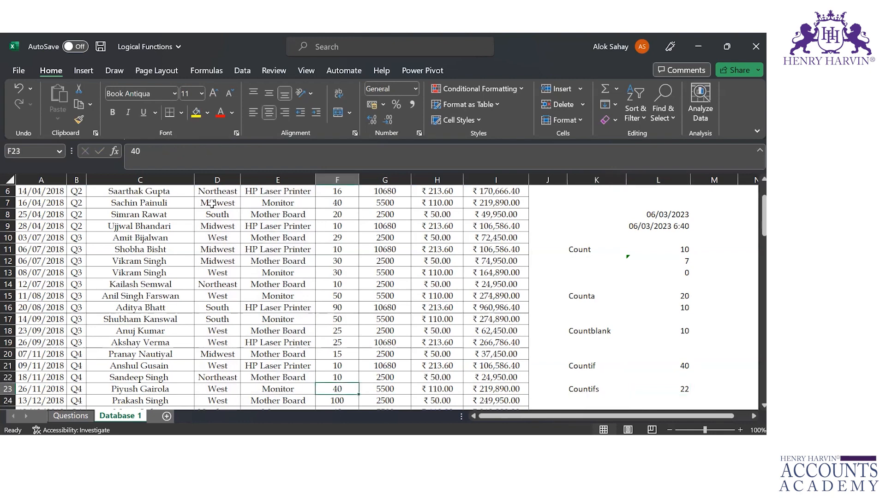
key(ctrl+Up)
key(Left)
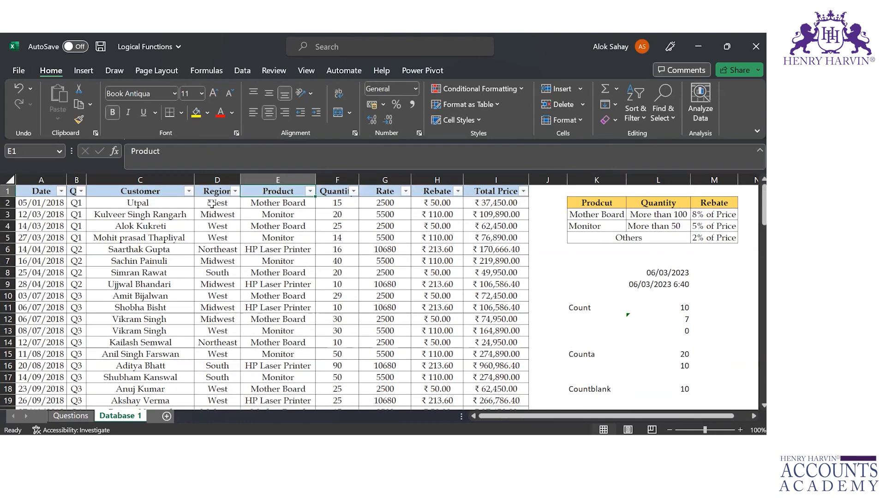
click(309, 192)
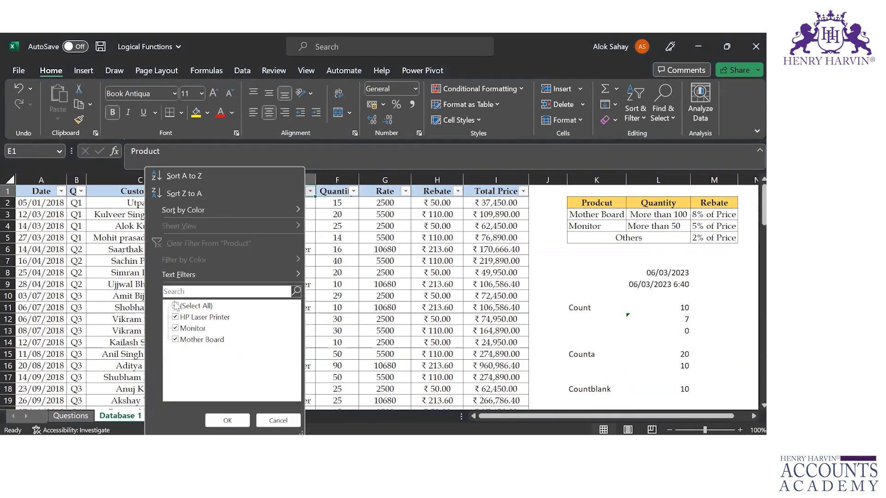
click(175, 305)
click(175, 339)
click(227, 420)
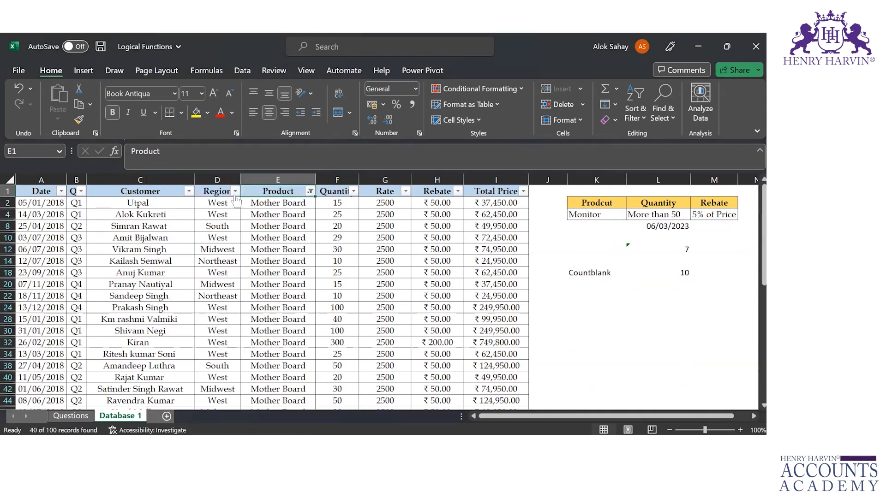
Filter the Region column to show only the West records
click(235, 191)
click(115, 305)
click(113, 351)
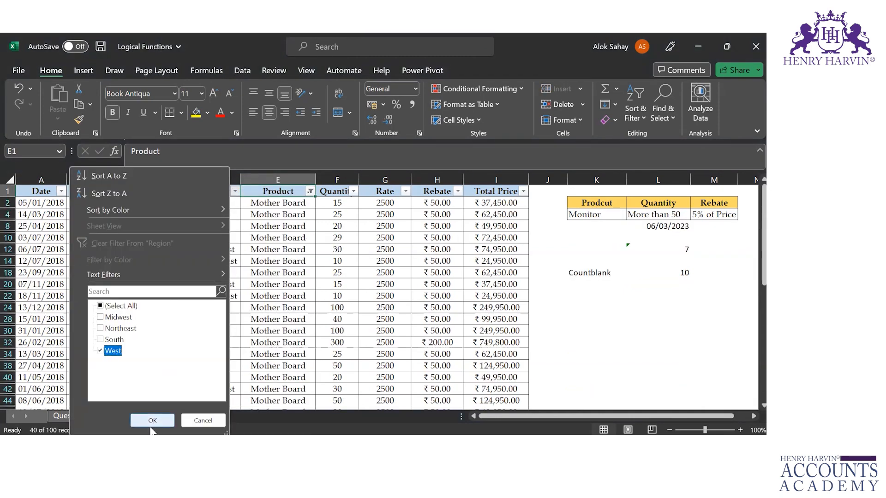
click(152, 423)
Select all filtered Product entries from E2 downward to check their count against the COUNTIFS result
click(282, 205)
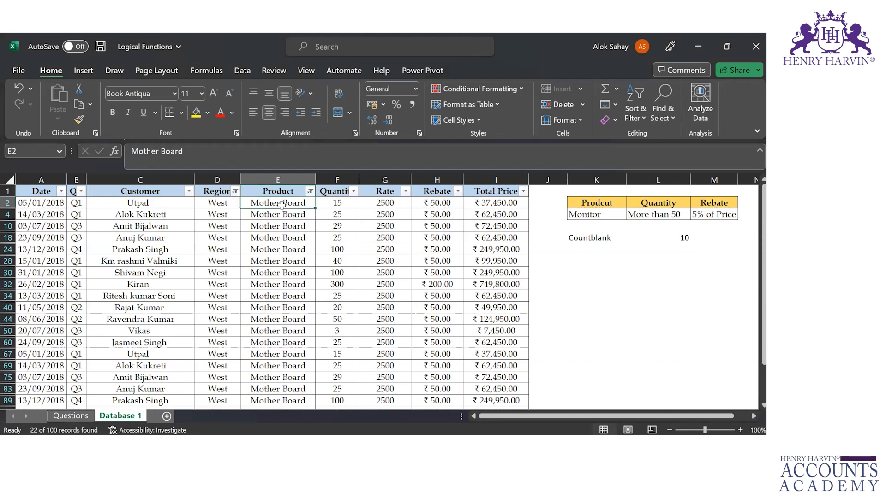
key(ctrl+shift+Down)
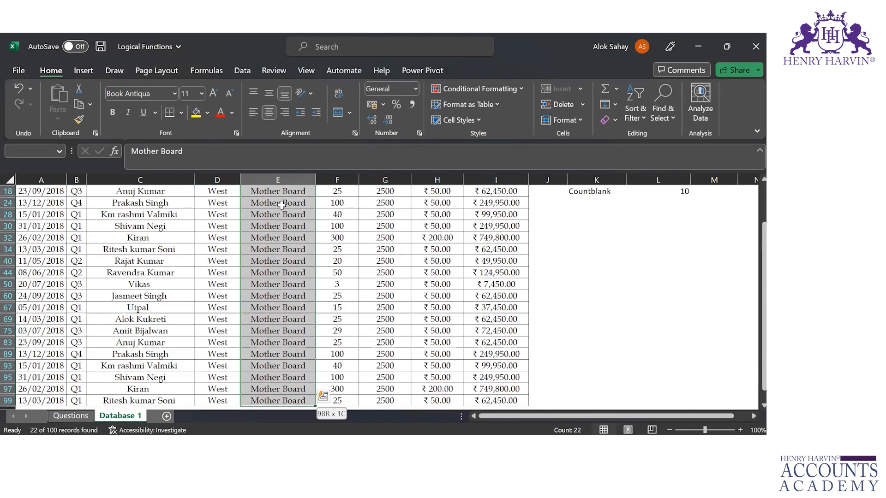
key(ctrl+Up)
key(Down)
Clear the filters from the Product and Region columns to show all records again
key(Left)
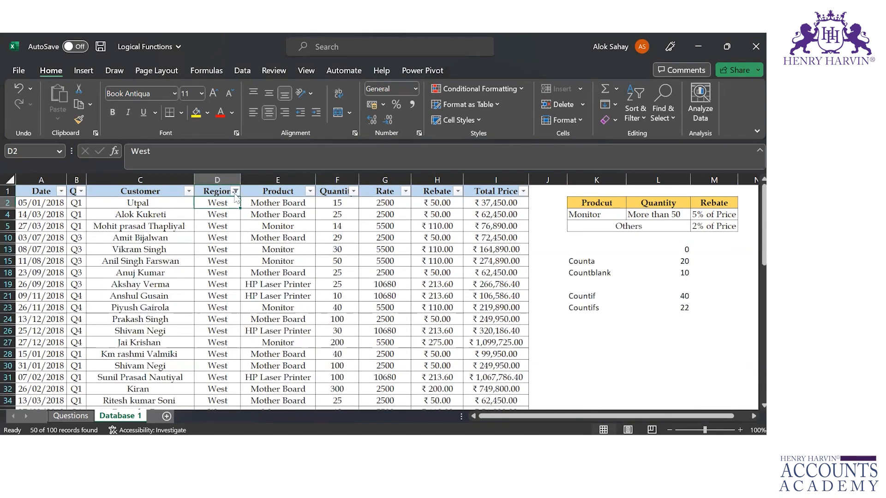
click(235, 195)
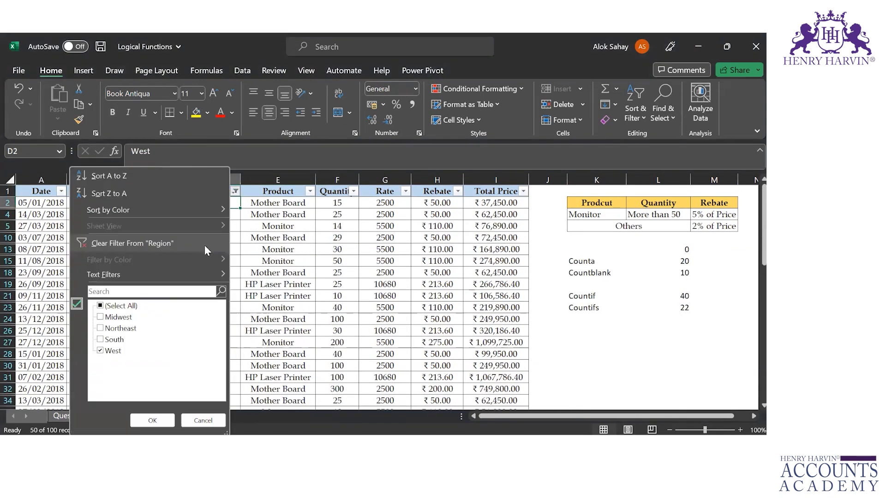
click(198, 240)
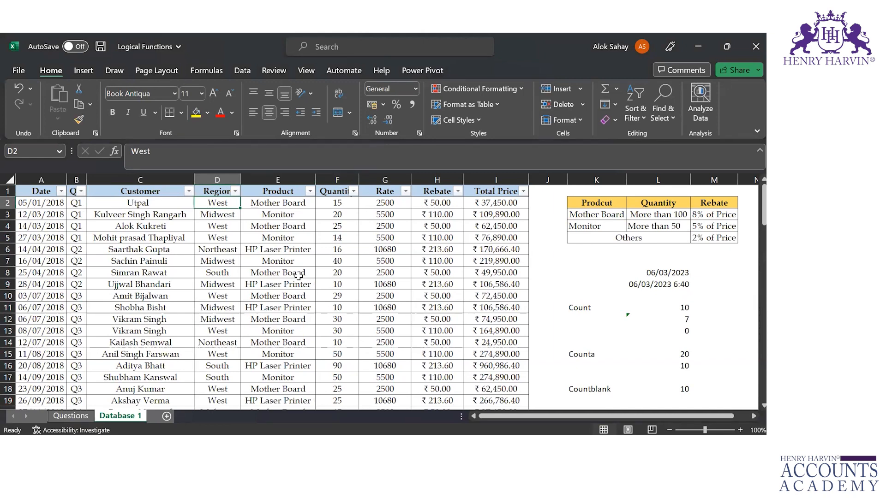
Enter the label "Sum" in cell K26, below the Countifs row
key(Down)
key(Down)
key(Down)
key(Down)
key(Down)
key(Down)
key(Down)
key(Down)
key(Down)
key(Down)
key(Down)
key(Down)
key(Down)
key(Down)
key(Down)
key(Down)
key(Down)
key(Down)
key(Down)
key(Down)
key(Right)
key(Right)
key(Right)
key(Right)
key(Right)
key(Right)
key(Right)
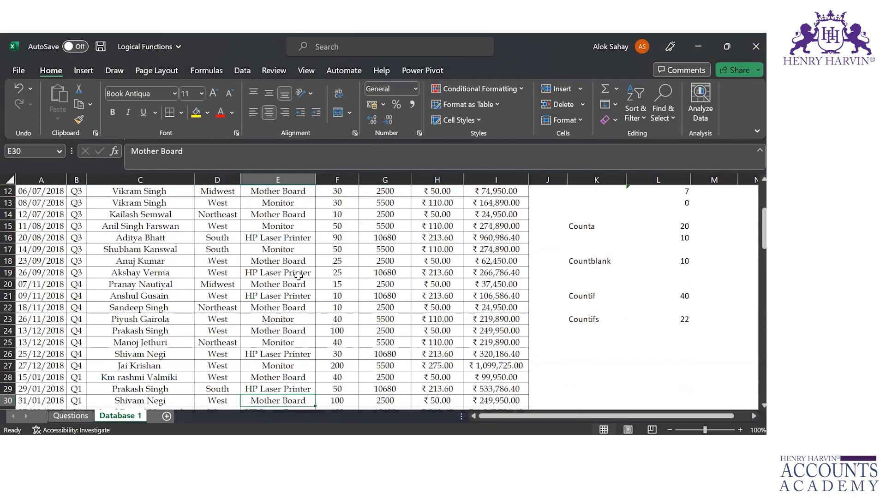
key(Up)
key(Up)
key(Up)
key(Up)
key(Up)
key(Up)
key(Up)
key(Up)
key(Up)
key(Up)
key(Up)
key(Up)
key(Up)
key(Up)
key(Up)
key(Up)
key(Up)
key(Up)
key(Up)
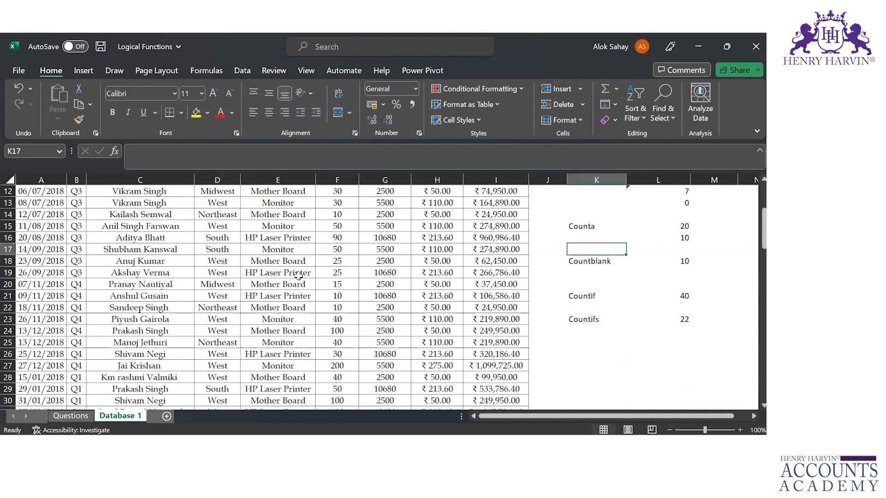
key(Down)
key(Down)
key(Down)
key(Down)
key(Down)
key(Down)
key(Down)
key(Down)
key(Down)
key(Down)
key(Down)
key(Down)
key(Down)
key(Down)
key(Down)
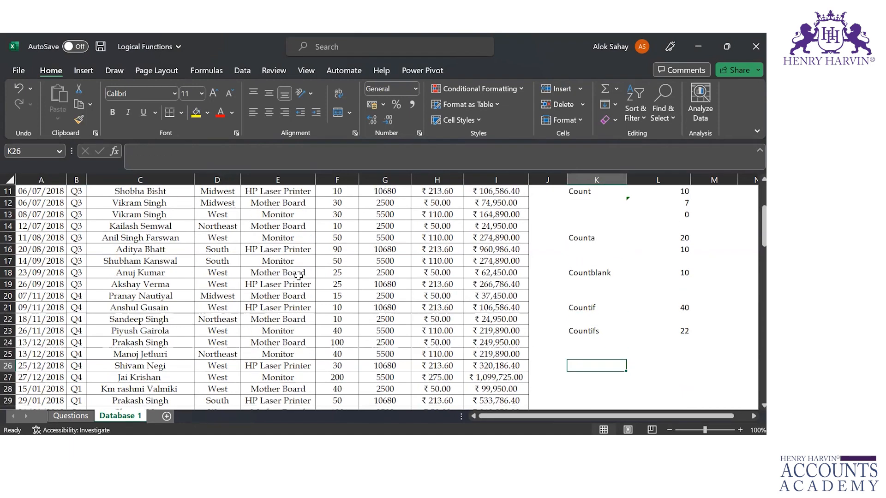
text(Sum)
key(Tab)
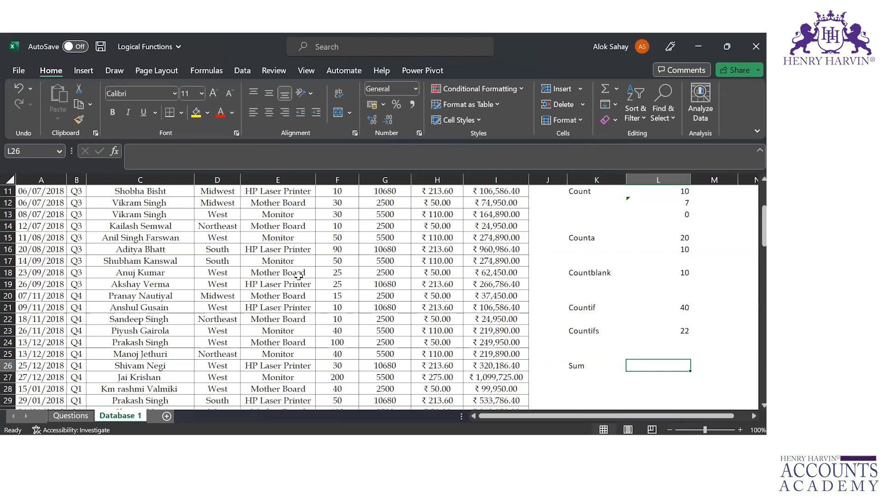
Enter the formula =SUM(I2:I101) in cell L26 to add up the Total Price column
text(=sum)
key(Tab)
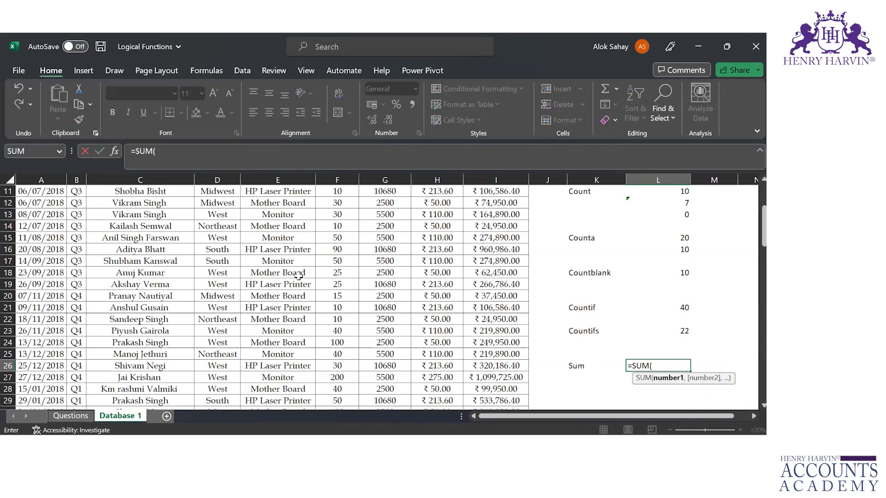
key(Left)
key(Left)
key(Left)
key(ctrl+Up)
key(Down)
key(ctrl+shift+Down)
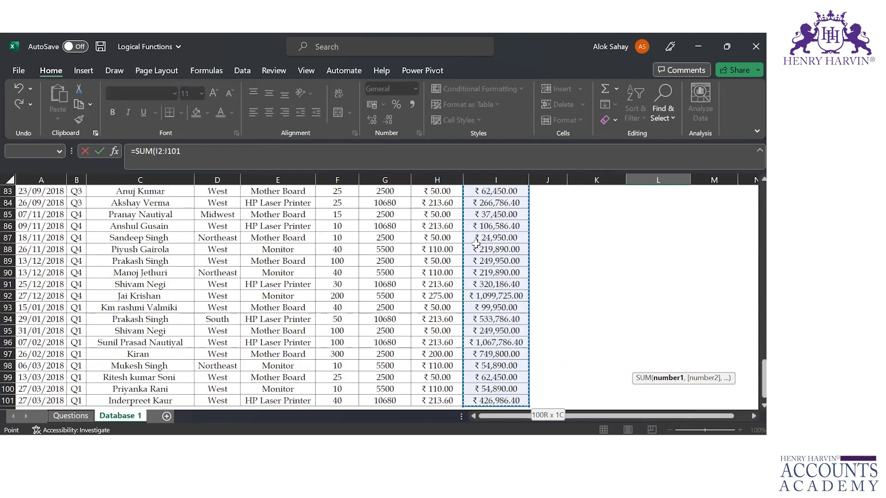
text())
key(Return)
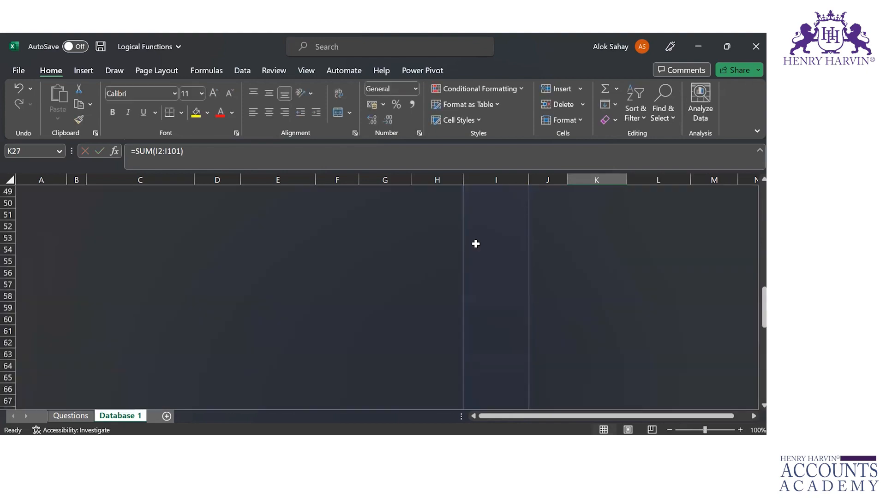
Enter the label "SUMIF" in cell K28, below the Sum row
key(Up)
key(Up)
key(Down)
key(Down)
key(Right)
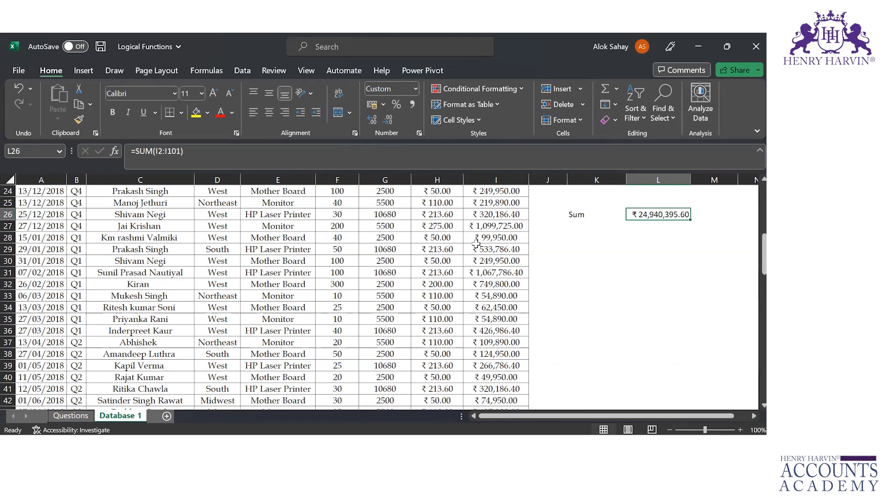
key(Down)
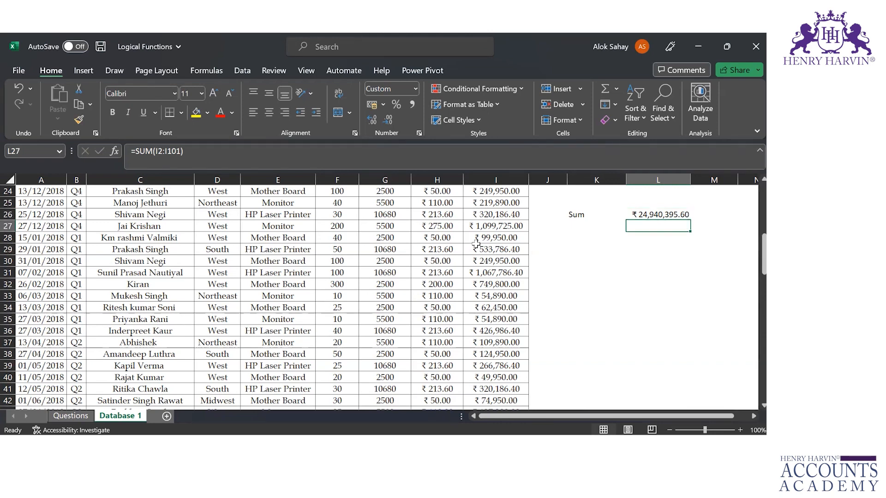
key(Left)
key(Down)
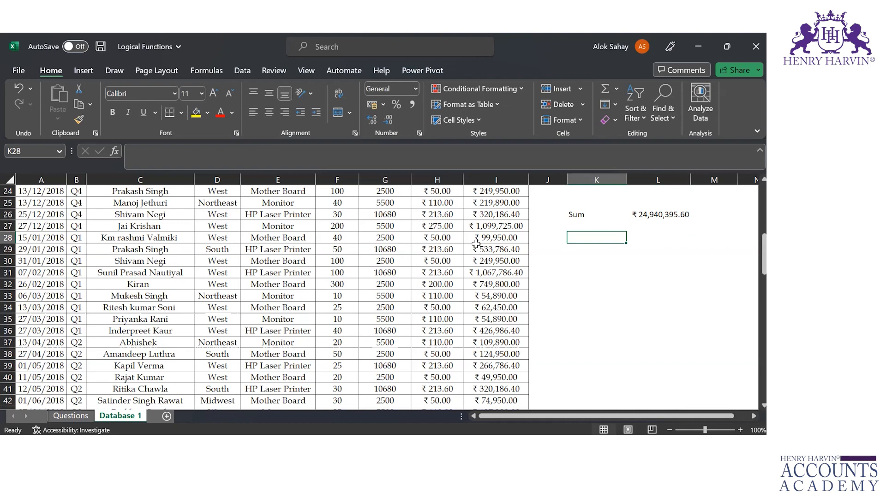
text(SUMIF)
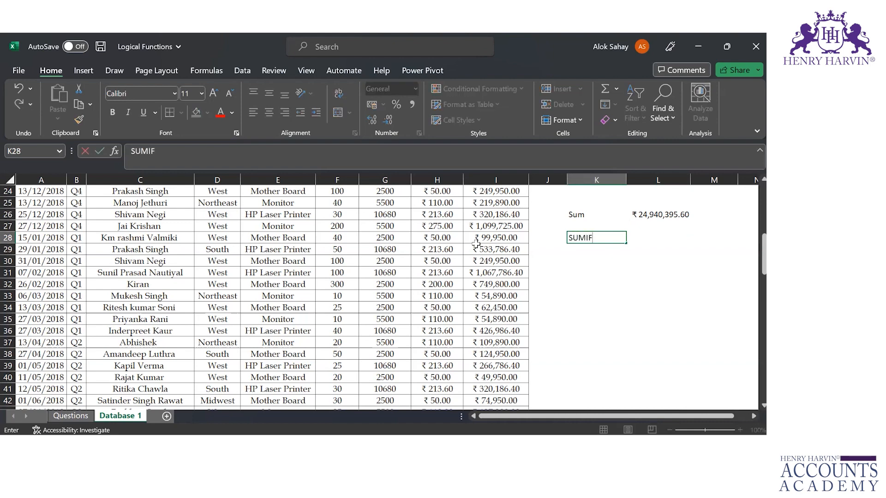
key(Tab)
Copy the product names Mother Board, Monitor and HP Laser Printer from cells E4:E6
key(Left)
key(Left)
key(Left)
key(Left)
key(Left)
key(Left)
key(Left)
key(Left)
key(Left)
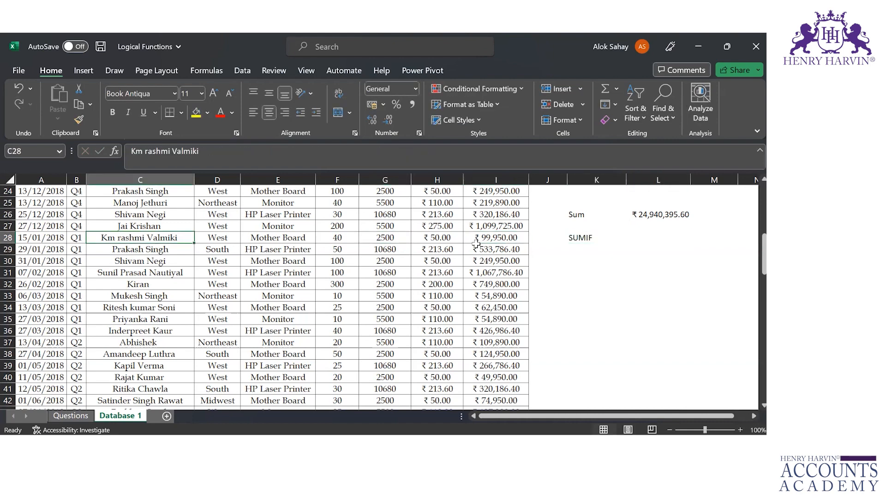
key(Right)
key(Right)
key(ctrl+Up)
key(Down)
key(Down)
key(Down)
key(shift+Down)
key(shift+Down)
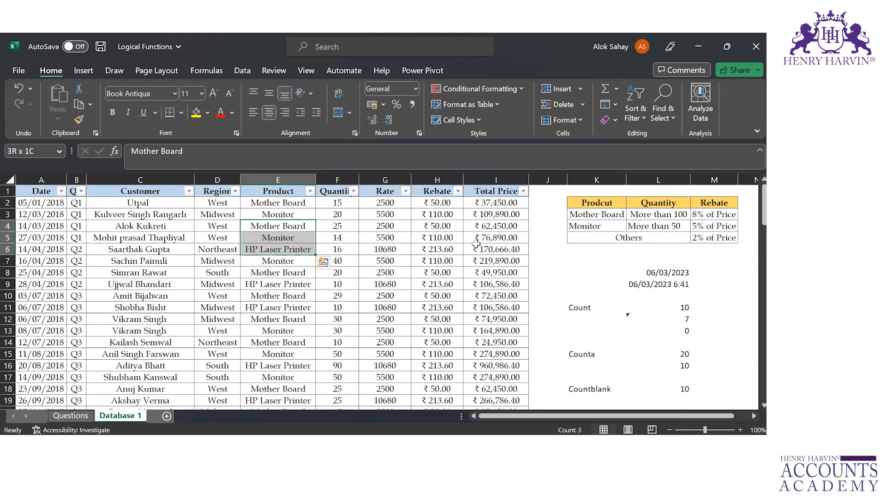
key(ctrl+c)
Paste the copied product names into cells L28:L30, beside the SUMIF label
key(Right)
key(Right)
key(Right)
key(Right)
key(Right)
key(Right)
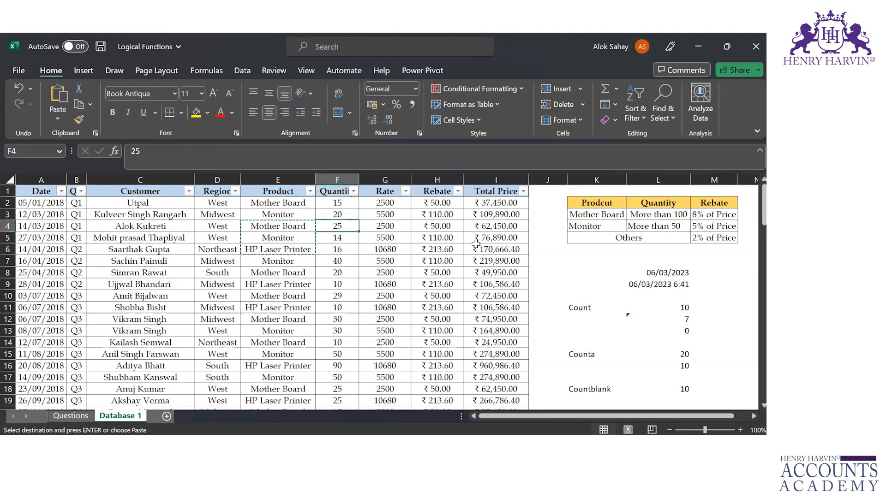
key(Down)
key(Down)
key(Down)
key(Down)
key(Down)
key(Down)
key(Down)
key(Down)
key(Down)
key(Down)
key(Down)
key(Down)
key(Down)
key(Down)
key(Down)
key(Down)
key(Down)
key(Down)
key(Down)
key(Down)
key(Down)
key(Down)
key(Down)
key(Down)
key(Right)
key(ctrl+v)
key(Right)
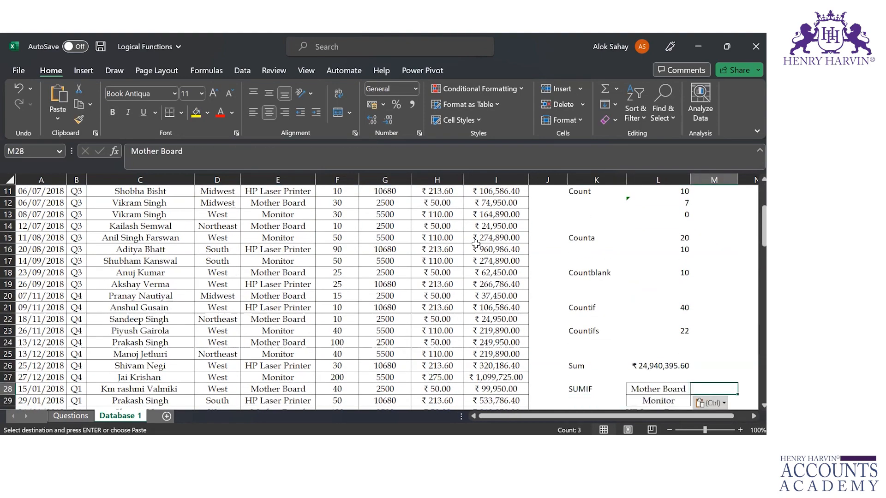
Start a SUMIF formula in cell M28 with the Product entries $E$2:$E$101 as the absolute criteria range
scroll(476, 243, down, 1)
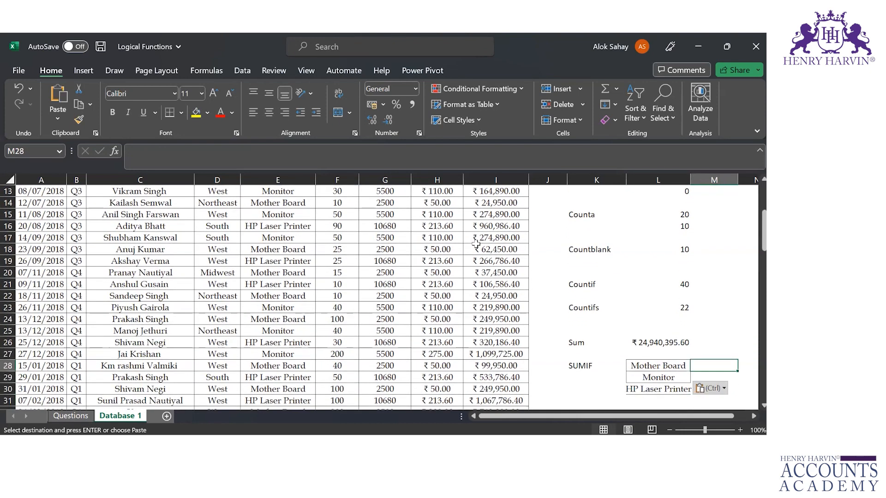
text(=sum)
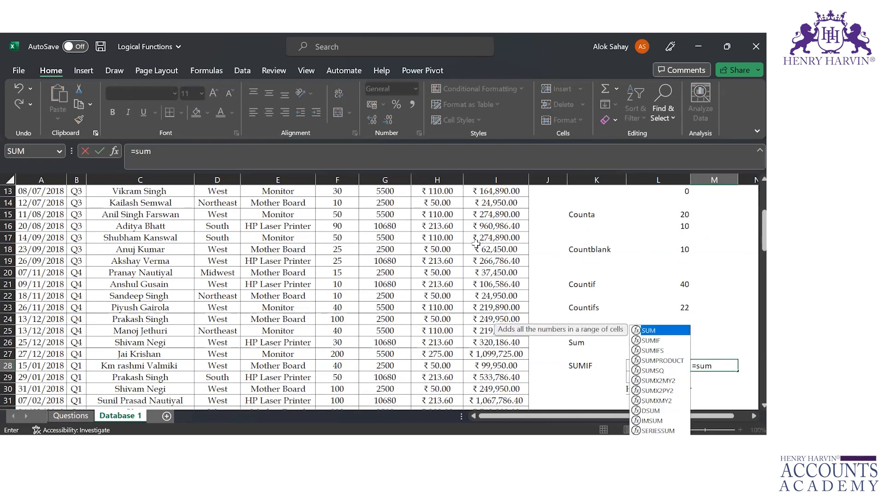
key(Down)
key(Tab)
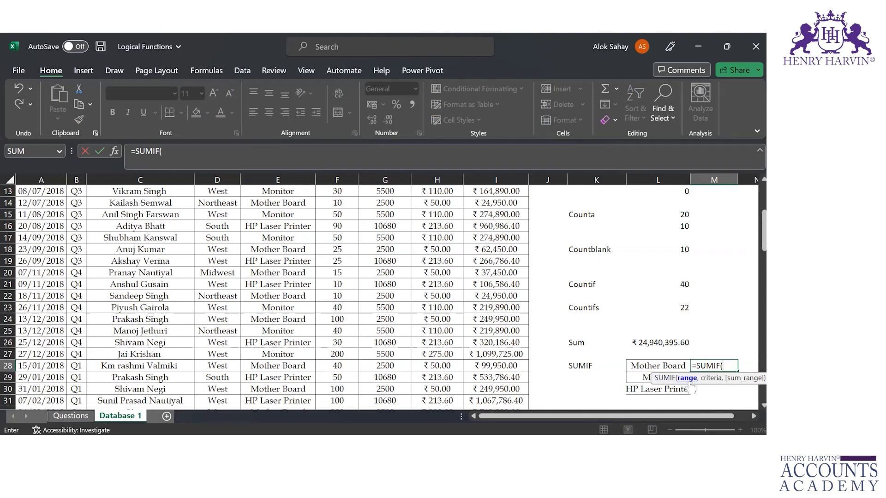
click(258, 227)
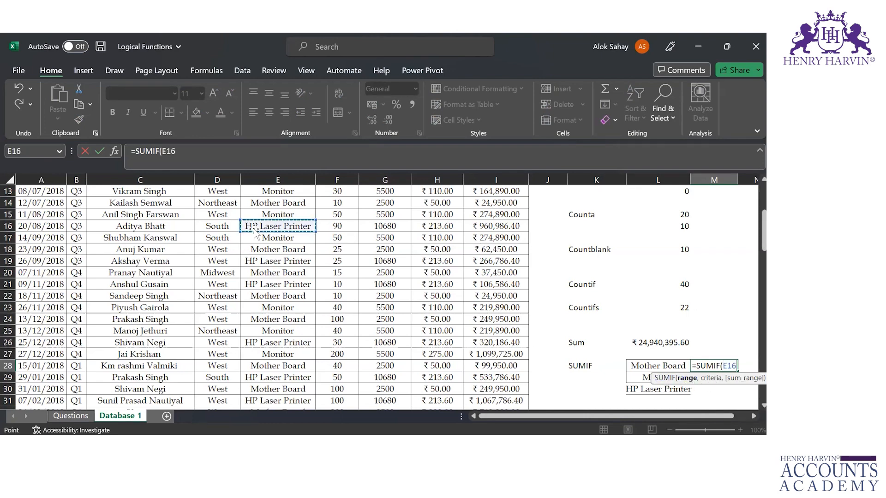
key(ctrl+Up)
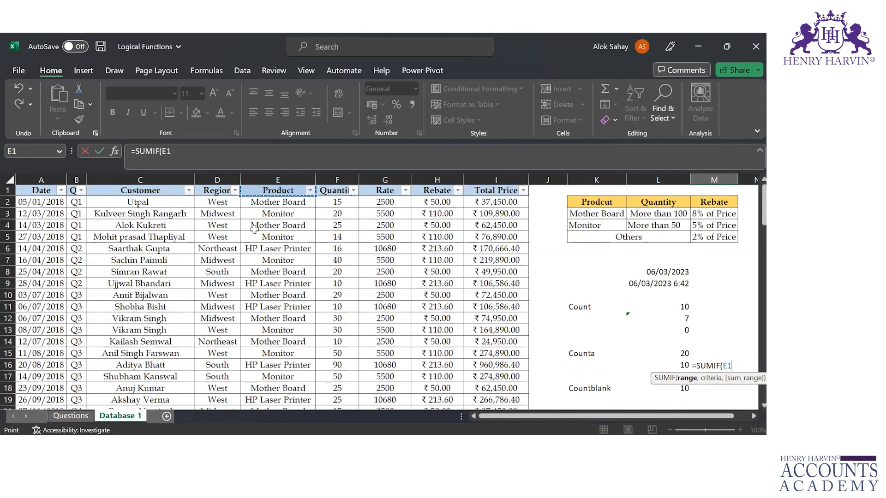
key(Down)
key(ctrl+shift+Down)
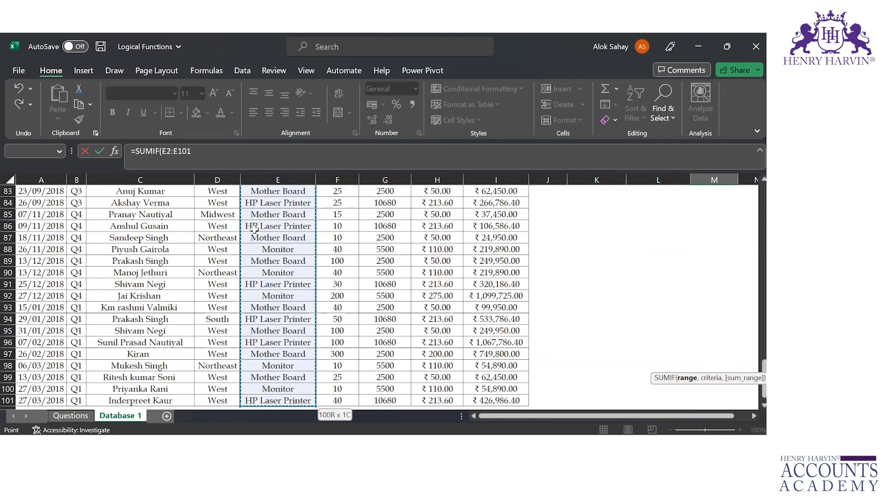
key(F4)
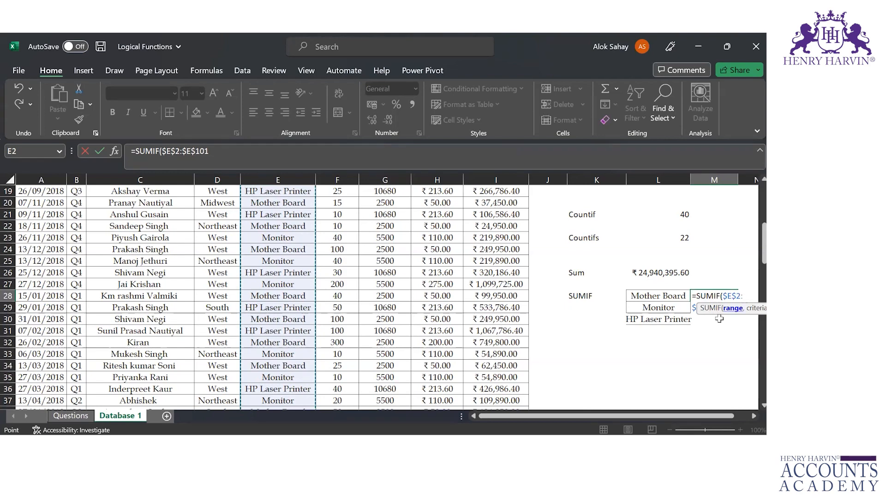
Complete the SUMIF formula in cell M28 with L28 as the criterion and $I$2:$I$101 as the absolute sum range
text(,)
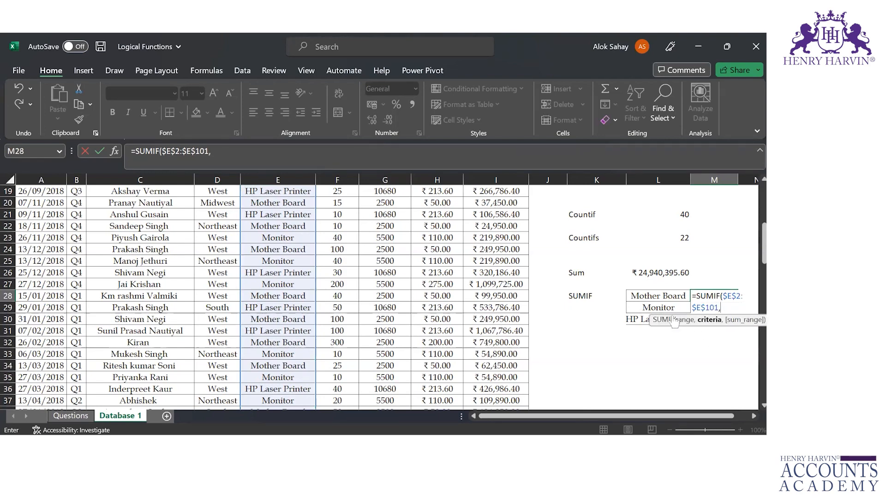
click(660, 295)
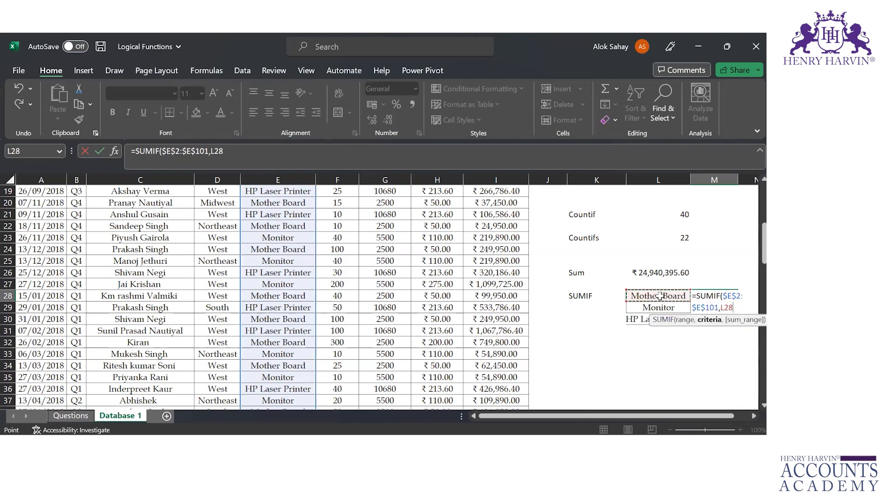
text(,)
click(499, 272)
key(ctrl+Up)
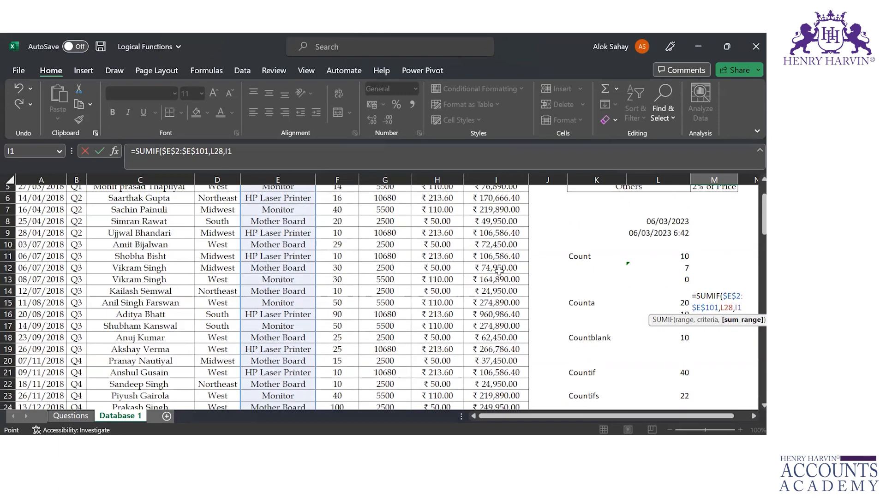
key(Down)
key(ctrl+shift+Down)
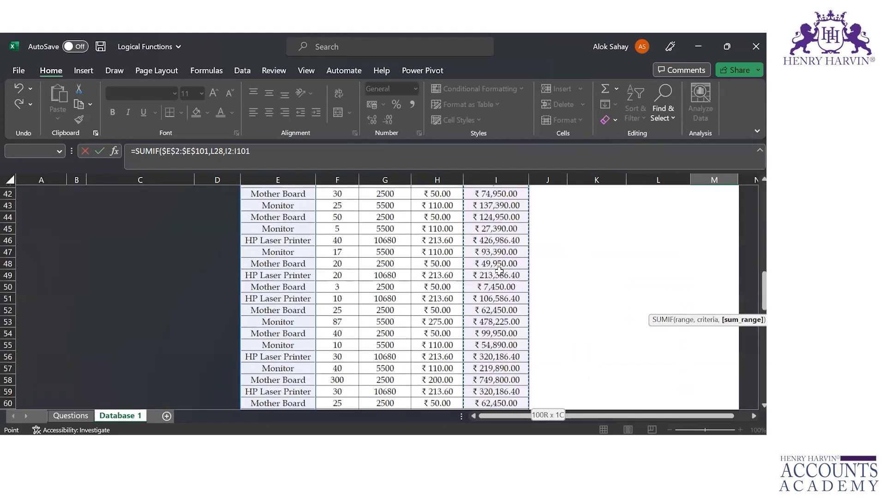
key(F4)
scroll(499, 272, up, 3)
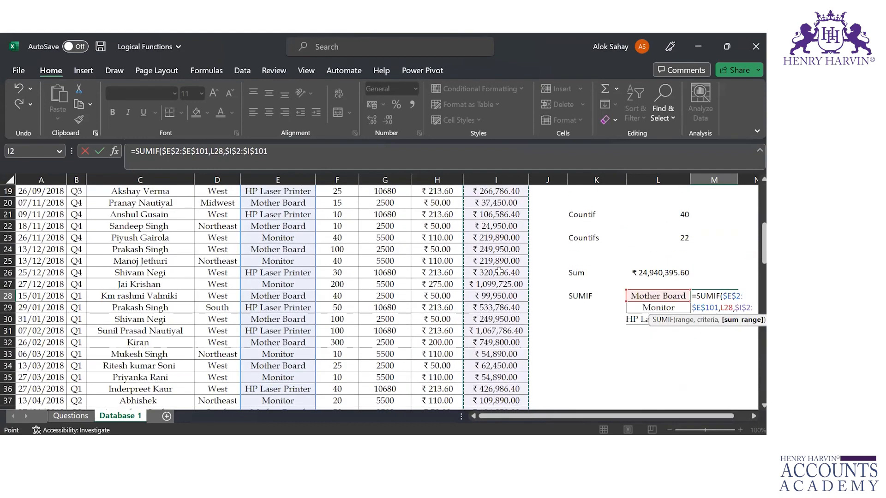
key(ctrl+Return)
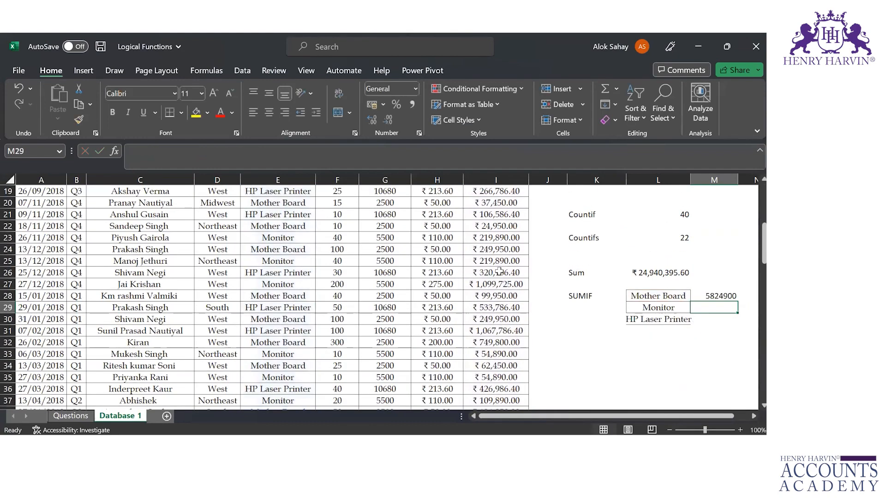
Copy the SUMIF formula from cell M28 into M29:M30 for Monitor and HP Laser Printer
key(ctrl+c)
key(shift+Down)
key(shift+Down)
key(ctrl+v)
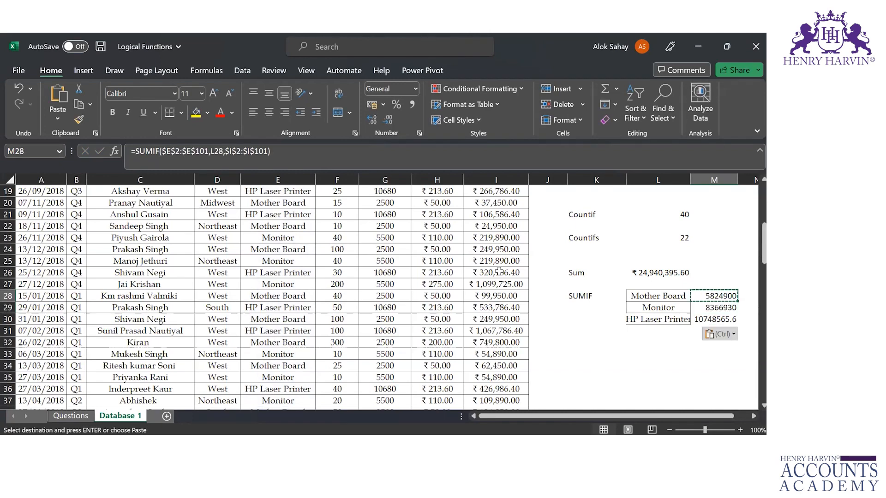
Compare the SUMIF result of each product in M28:M30 with the overall Sum in cell L26
key(Left)
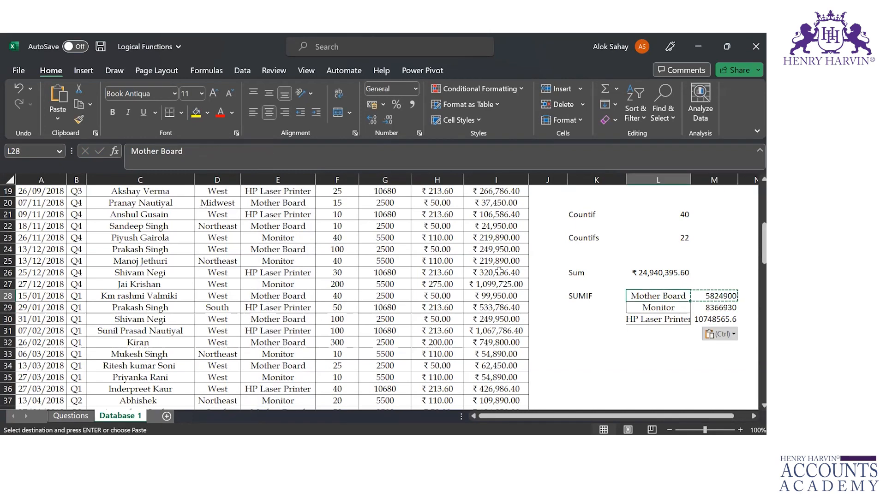
key(Down)
key(Right)
key(Left)
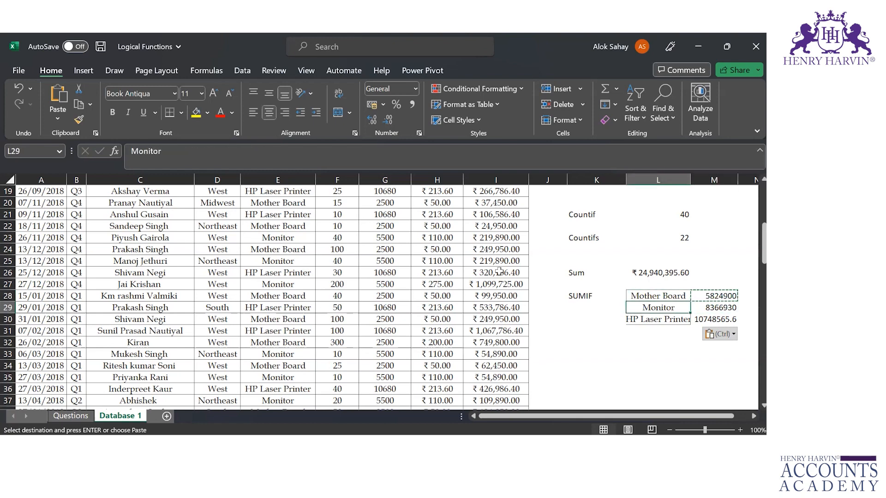
key(Down)
key(Right)
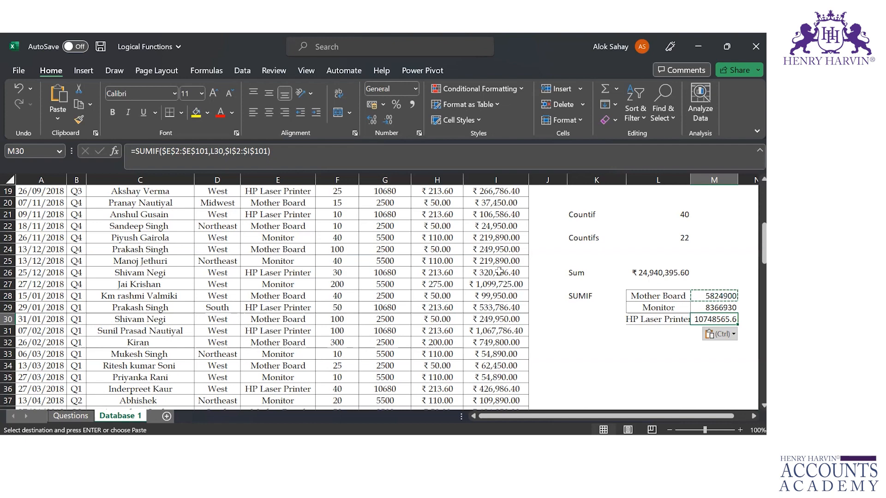
key(Up)
key(Up)
key(Up)
key(Up)
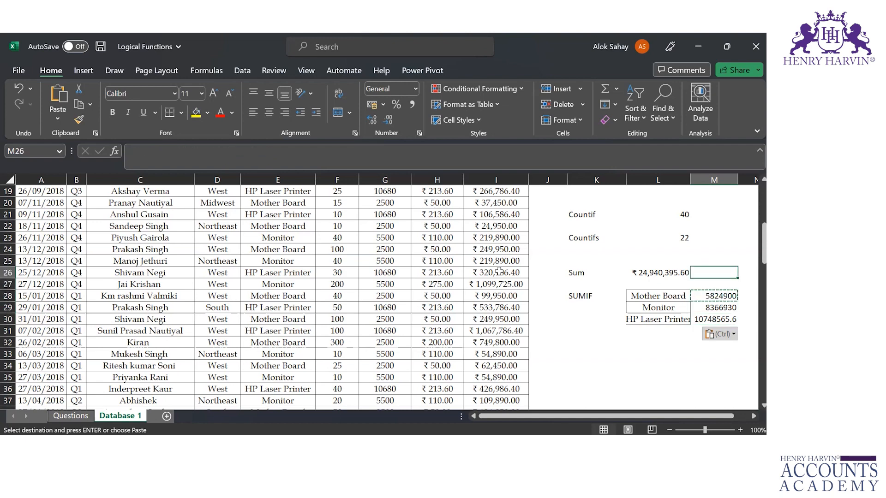
key(Left)
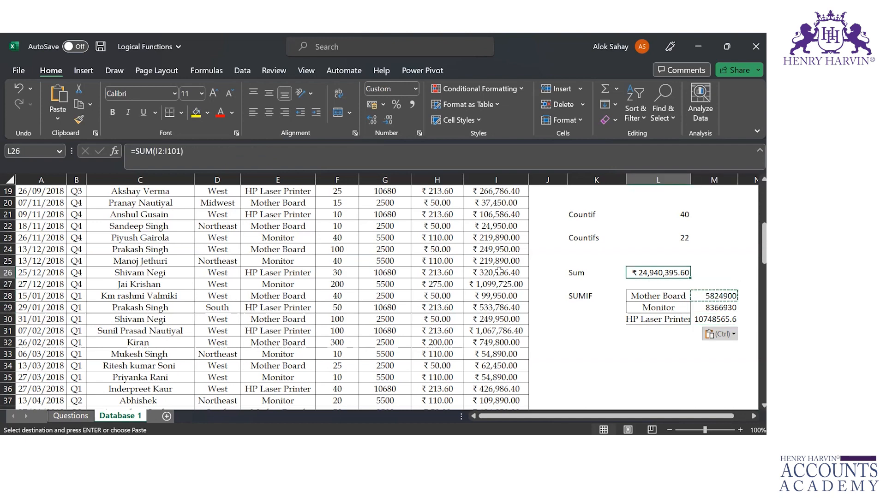
key(Down)
key(Down)
key(Right)
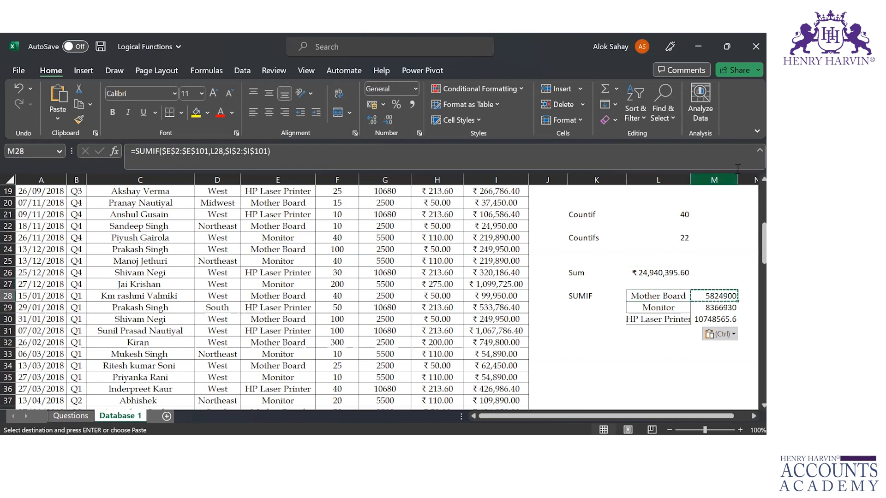
Widen column L to fit the product names and save the workbook
double_click(692, 177)
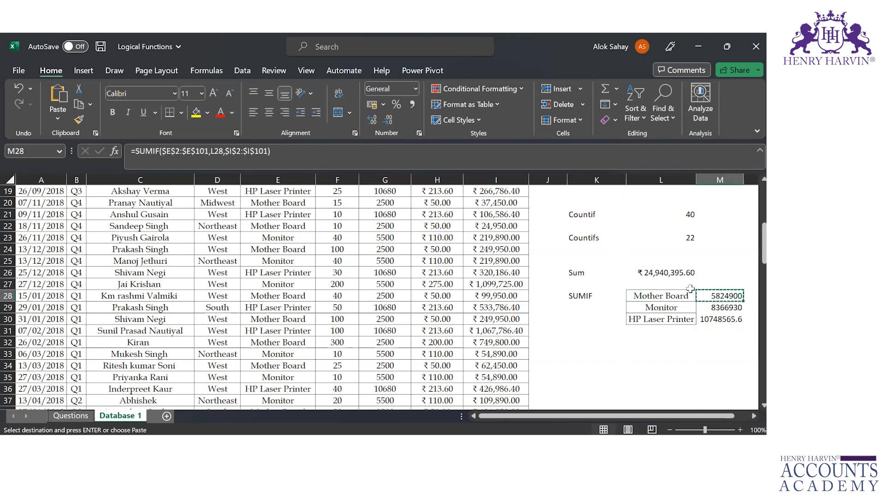
key(Left)
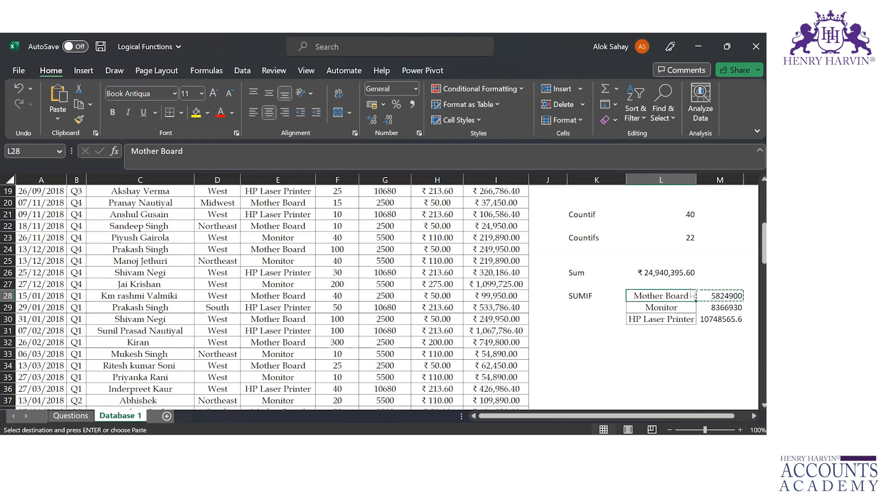
key(ctrl+s)
Examine the range, criteria and sum range arguments of the SUMIF formula in cell M28
click(722, 295)
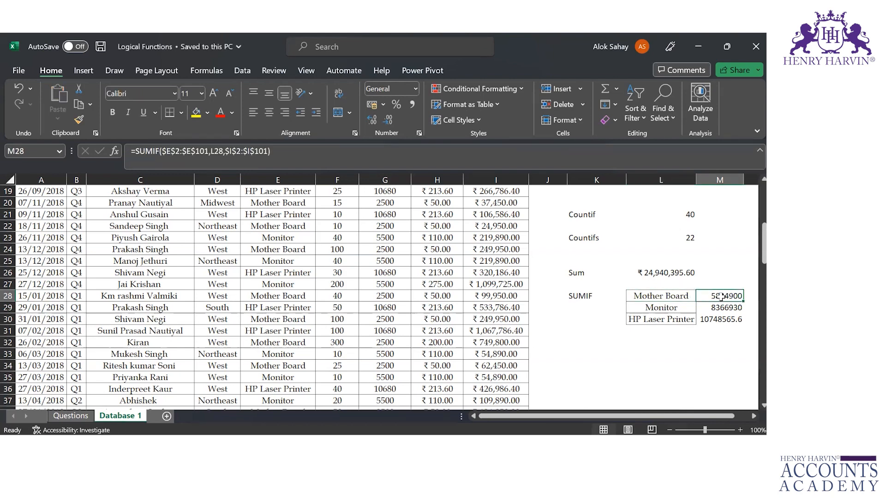
double_click(722, 295)
click(736, 297)
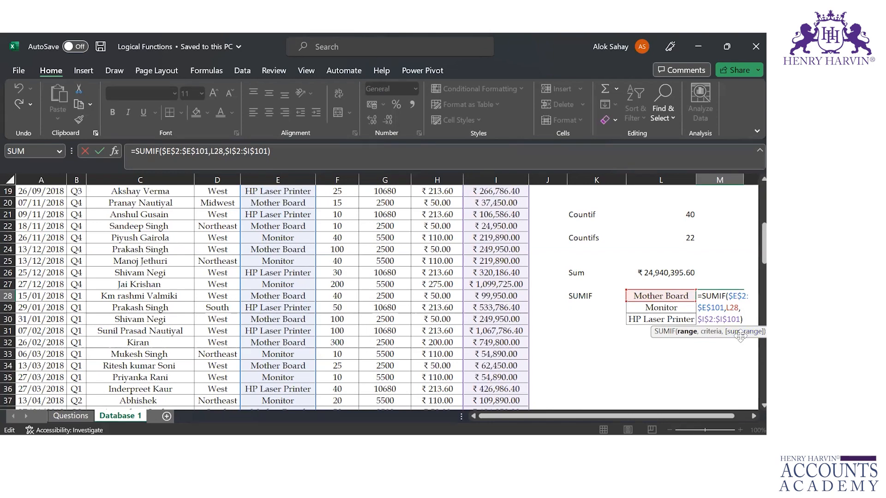
key(ctrl+Return)
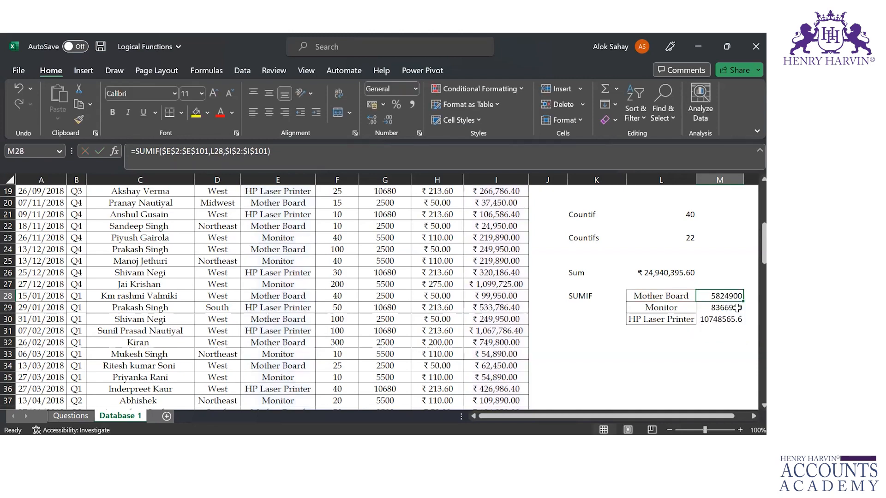
double_click(723, 294)
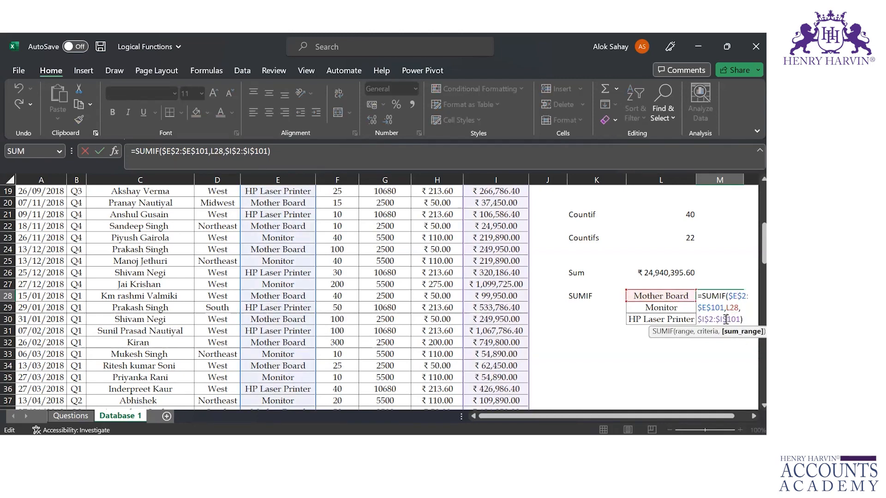
key(ctrl+Return)
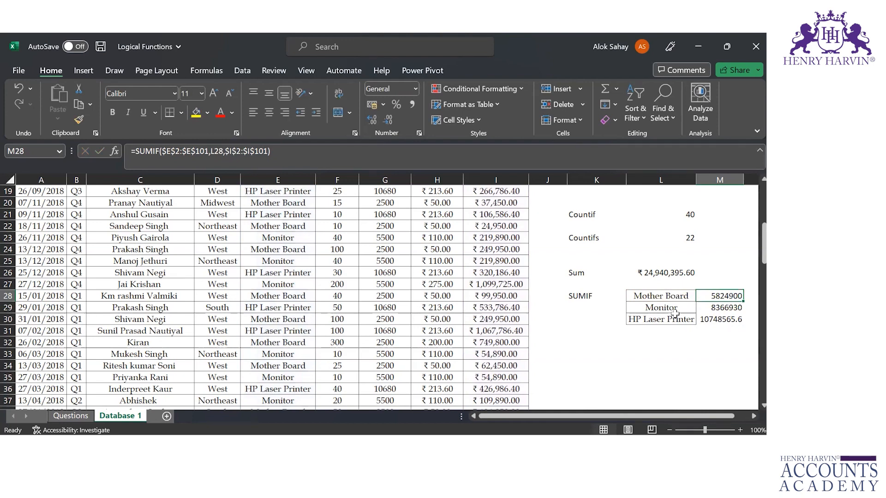
Examine the product names beside the SUMIF results and the Product and Total Price columns the formula draws on
click(691, 308)
key(Down)
key(Up)
key(Up)
key(Right)
click(275, 263)
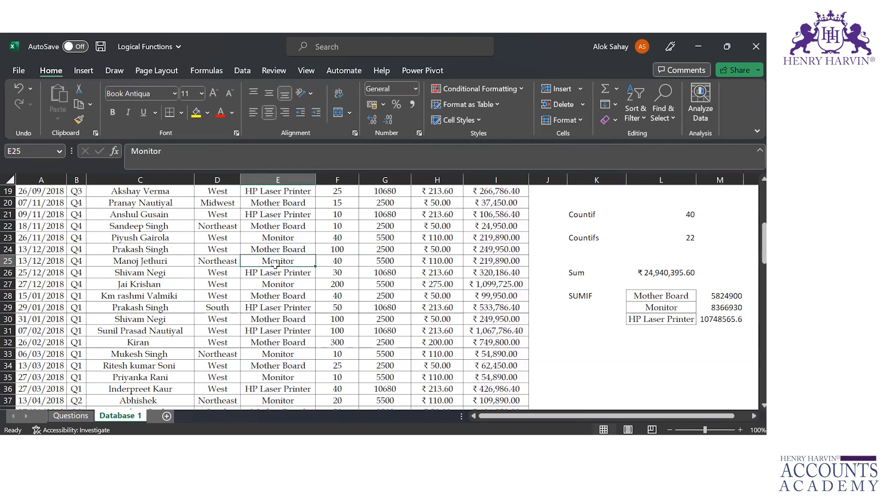
key(ctrl+Up)
key(Right)
key(Right)
key(Right)
key(Right)
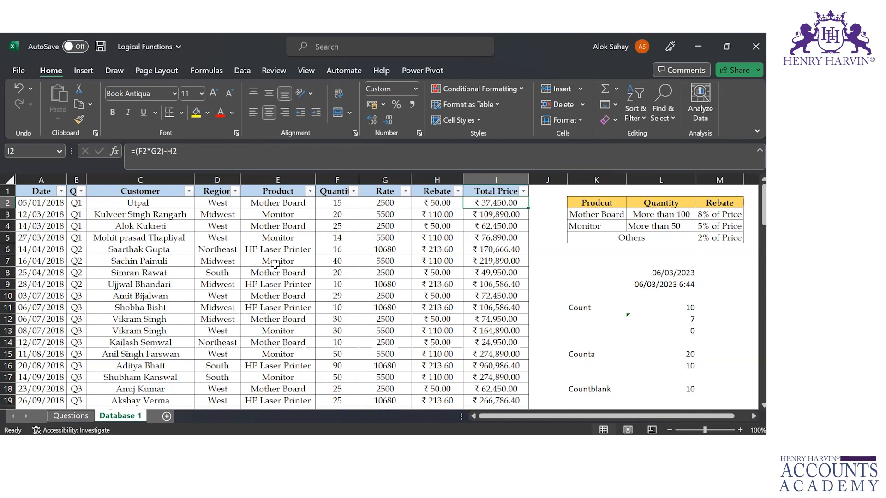
Replace the L28 criterion in cell M28's SUMIF formula with the quoted text "Mother Board"
key(Right)
key(Right)
key(Right)
key(Right)
key(Down)
key(Down)
key(Down)
key(Down)
key(Down)
key(Down)
key(Down)
key(Down)
key(Down)
key(Down)
key(Down)
key(Down)
key(Down)
key(Down)
key(Down)
key(Down)
key(Down)
key(Down)
key(Down)
key(Down)
key(Down)
key(Down)
key(Down)
key(Down)
key(Down)
key(Down)
key(Down)
key(Down)
key(Down)
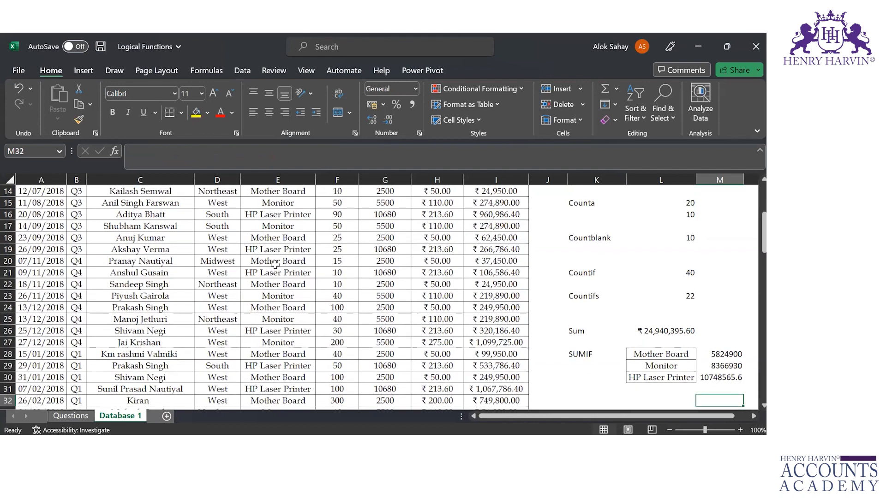
key(Up)
key(Up)
key(Up)
key(Up)
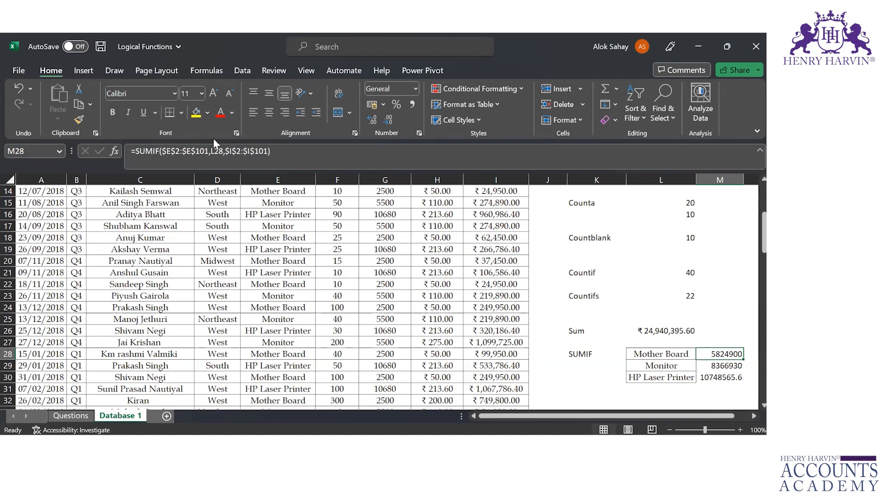
click(220, 152)
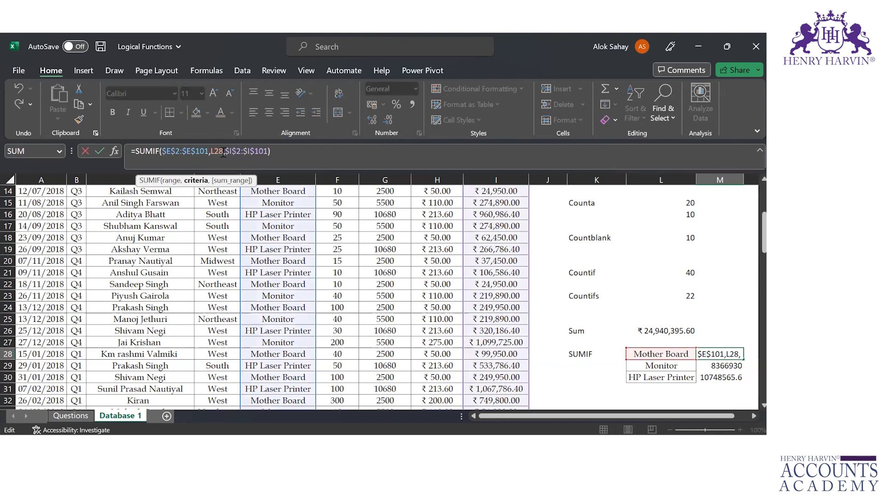
key(BackSpace)
key(BackSpace)
key(BackSpace)
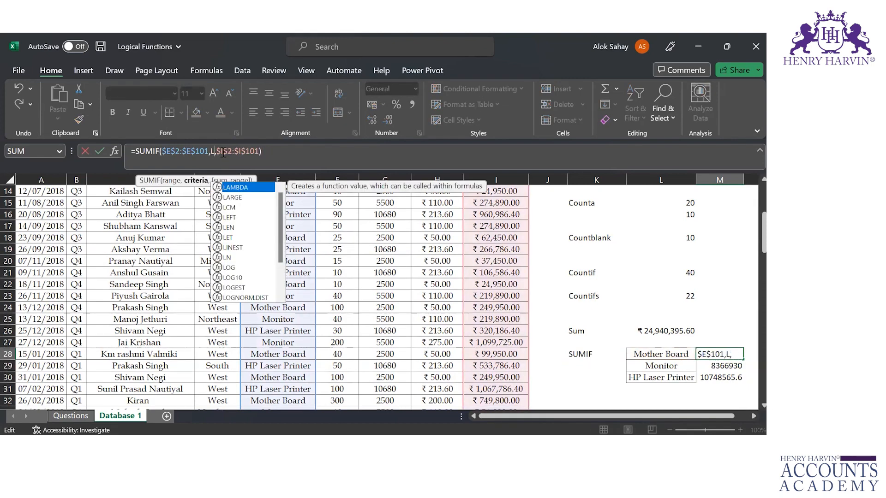
text(")
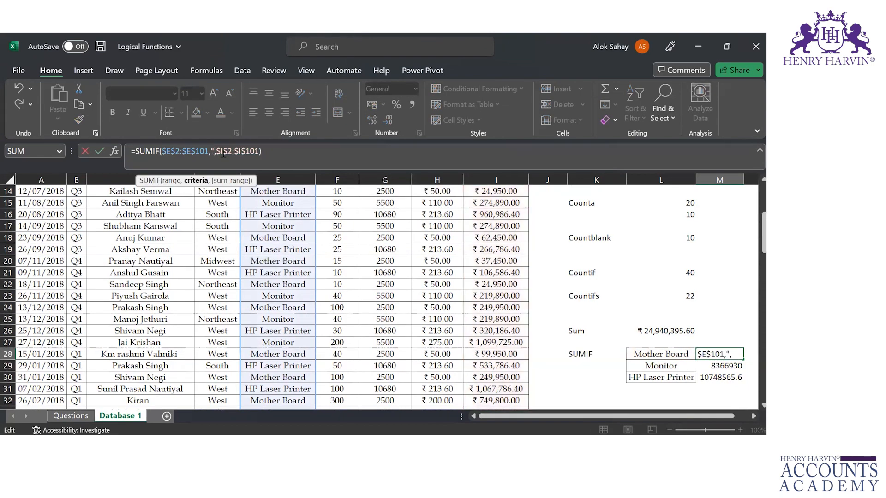
text(Mother Board")
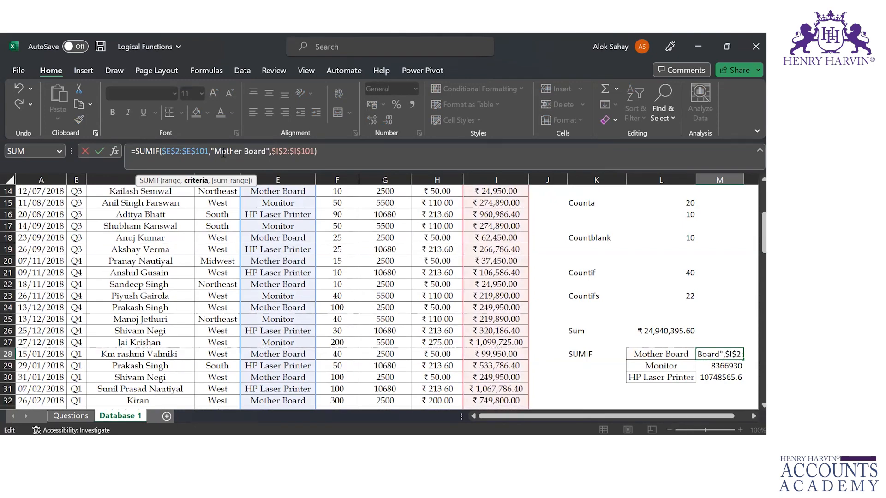
key(Return)
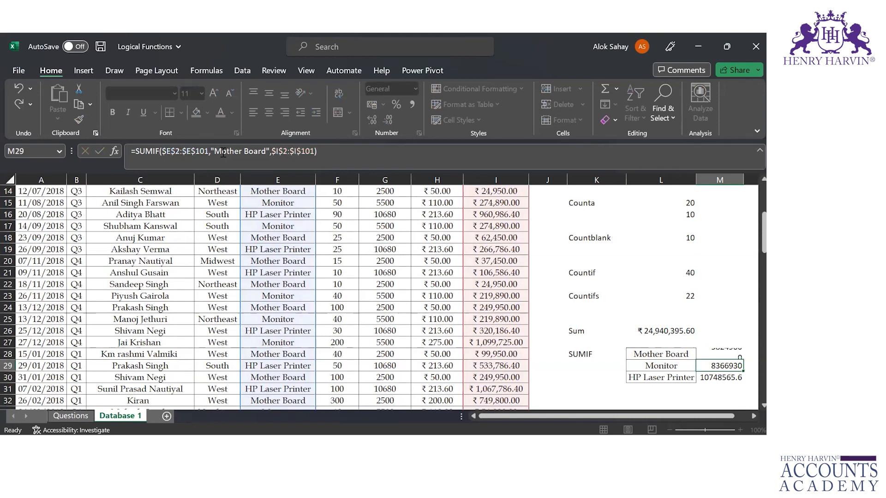
Review the quoted criterion in cell M28's SUMIF formula and save the workbook
key(Up)
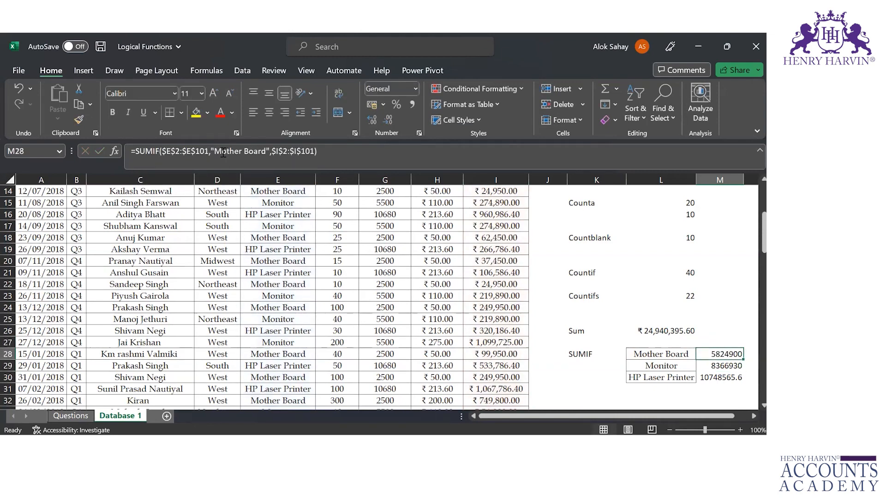
double_click(714, 354)
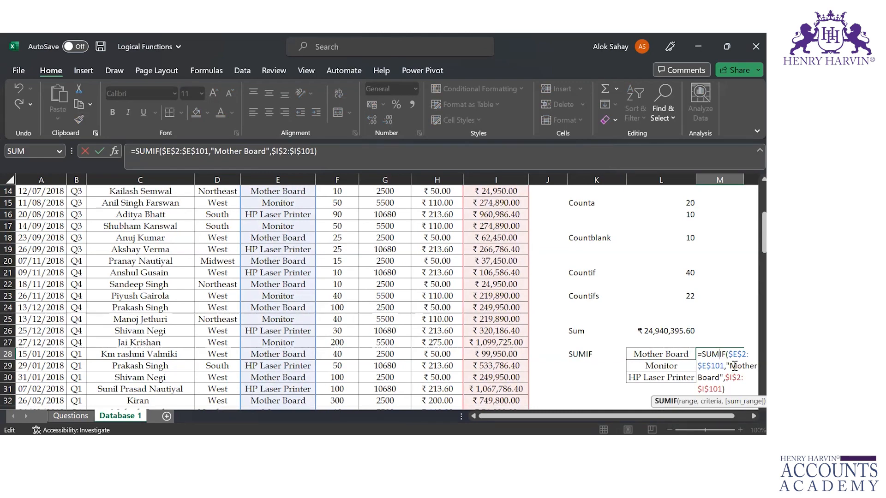
click(734, 366)
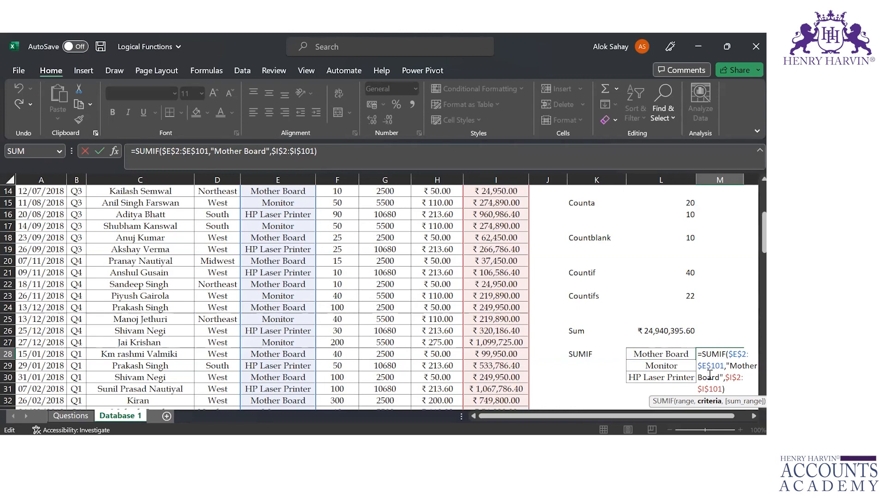
key(Return)
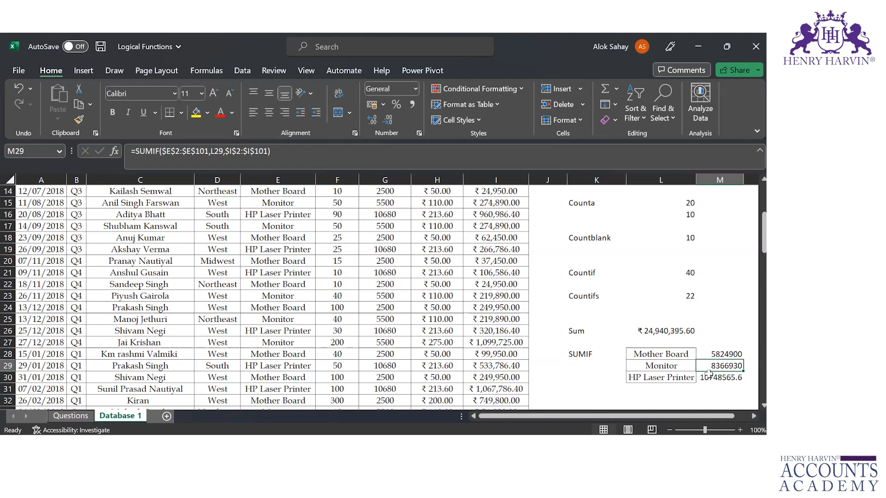
key(ctrl+s)
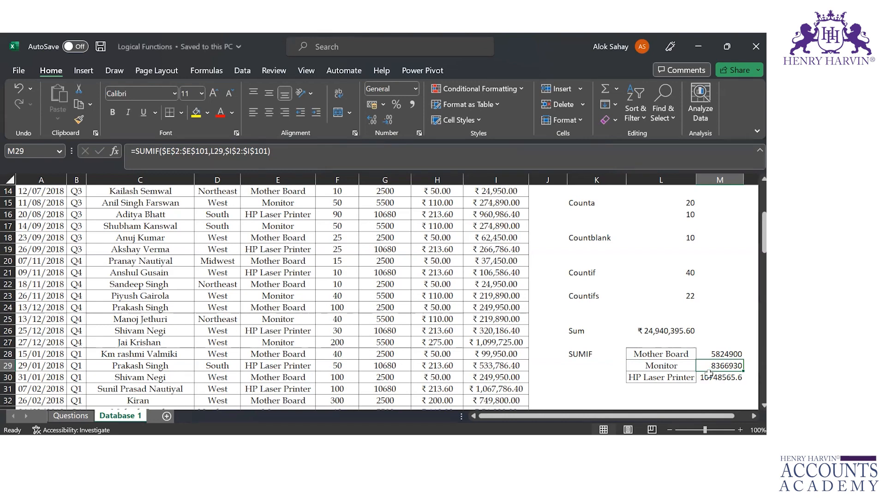
Examine the product and region pairs in L33:M35 that serve as the SUMIFS criteria
key(Down)
key(Down)
key(Down)
key(Left)
key(Down)
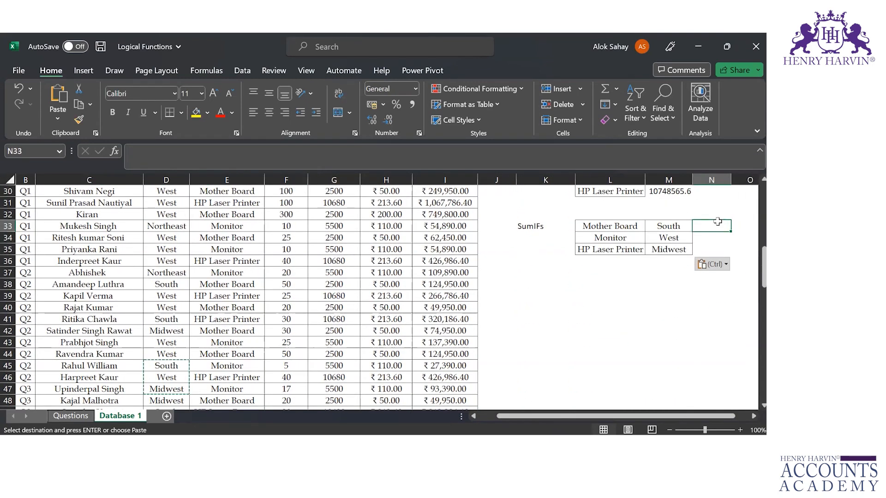
click(619, 225)
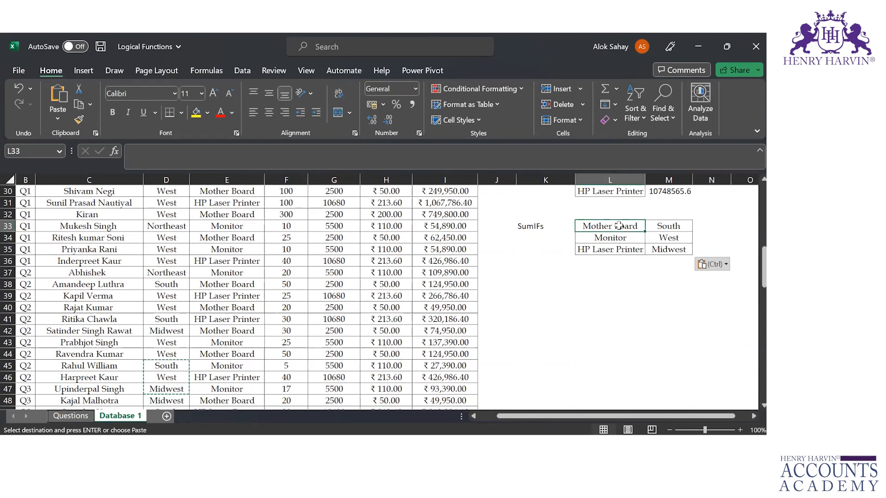
click(657, 229)
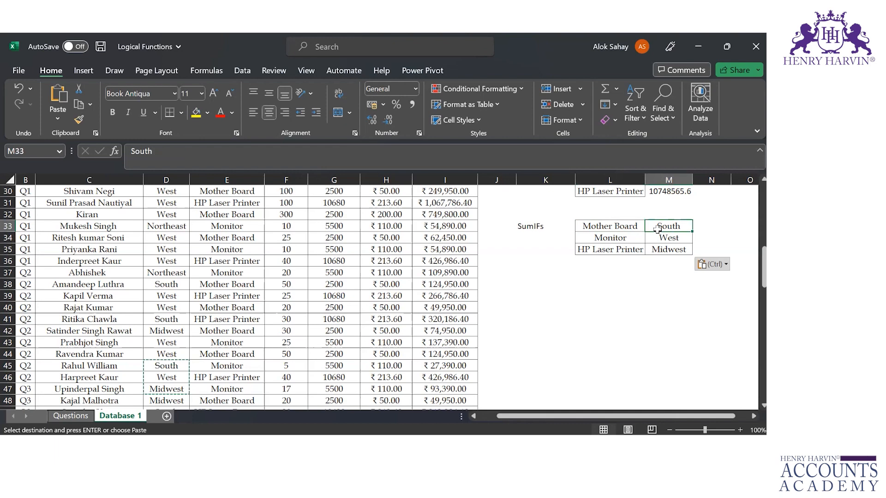
click(709, 227)
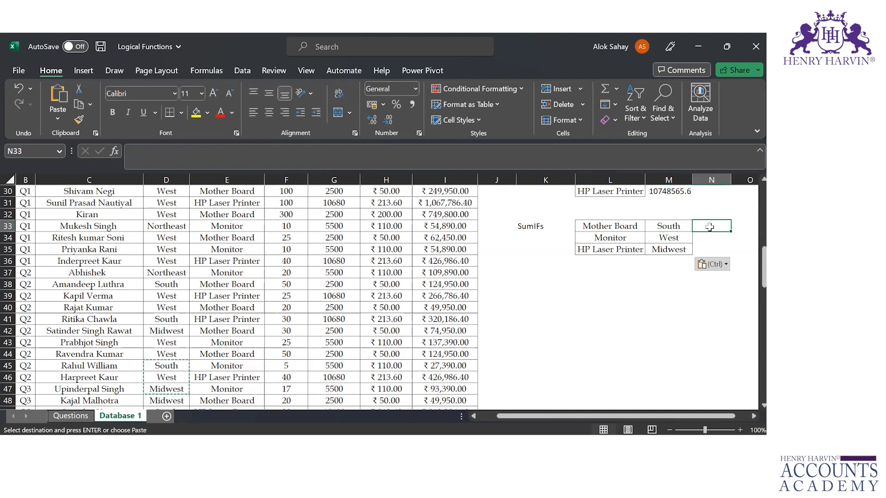
click(628, 223)
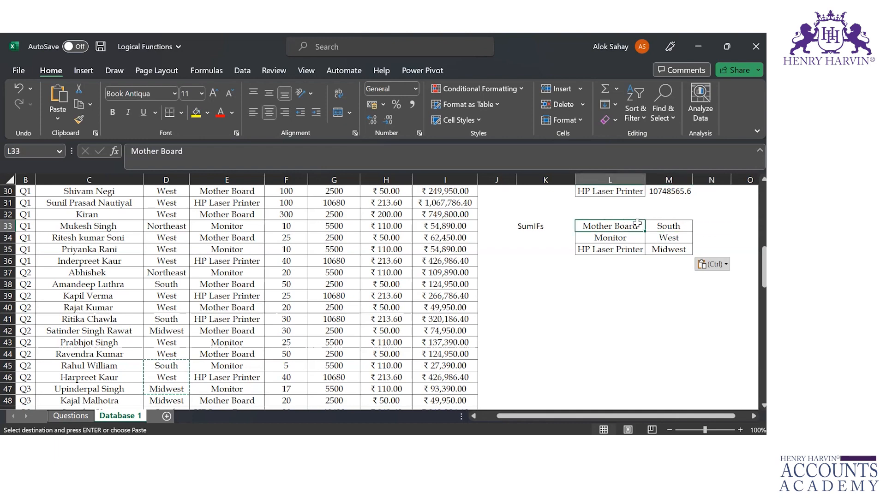
click(713, 223)
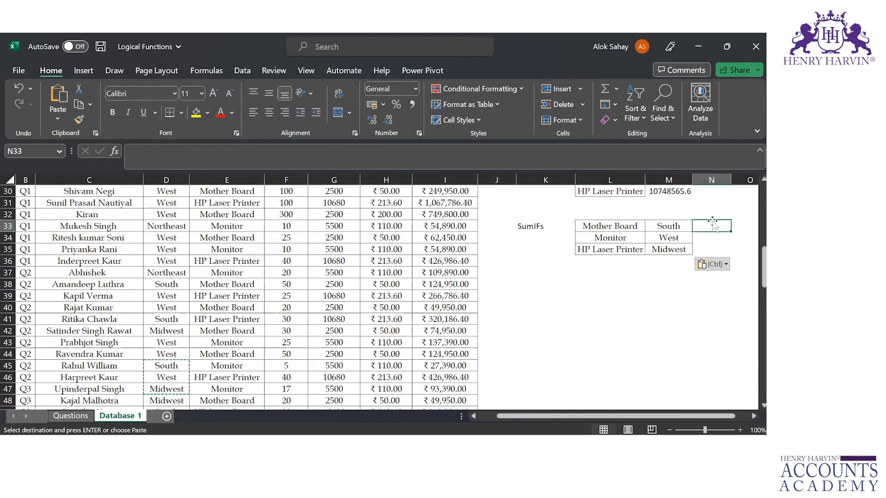
click(673, 225)
Start a SUMIFS formula in cell N33 with the absolute sum range $I$2:$I$101 from the total price column
click(707, 224)
text(=sumif)
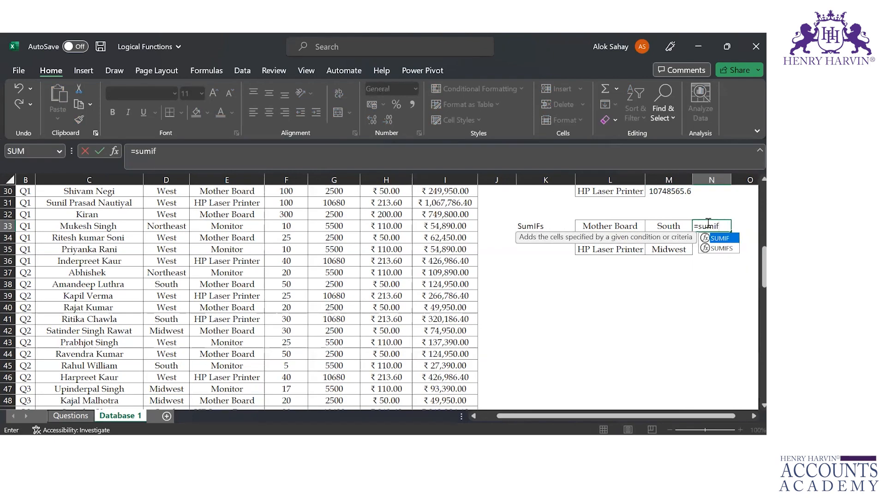
text(s)
key(Tab)
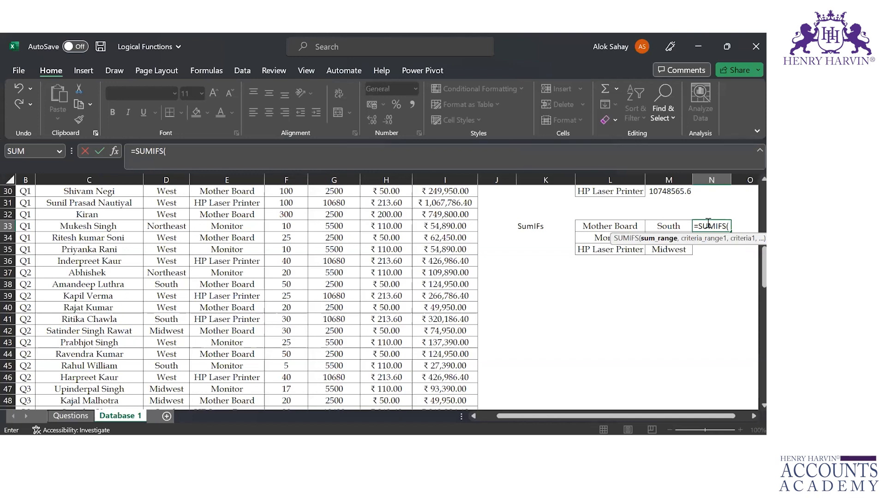
click(470, 235)
key(ctrl+Up)
key(Down)
key(ctrl+shift+Down)
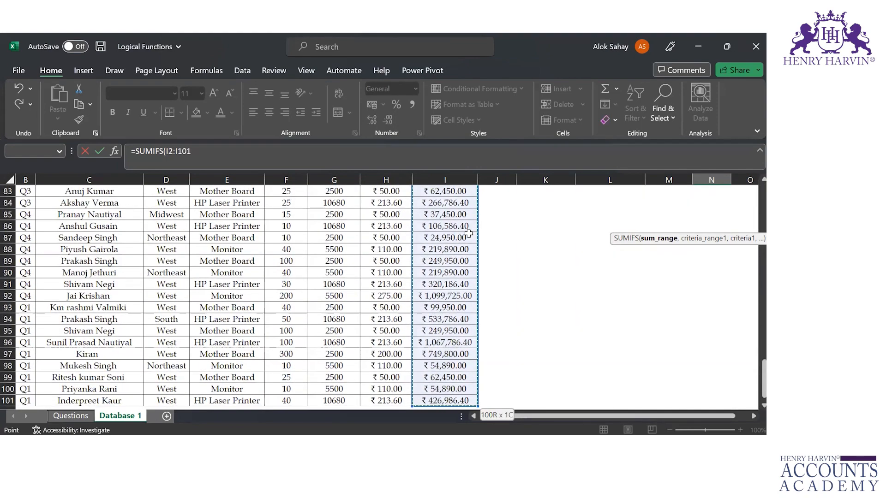
key(F4)
text(,)
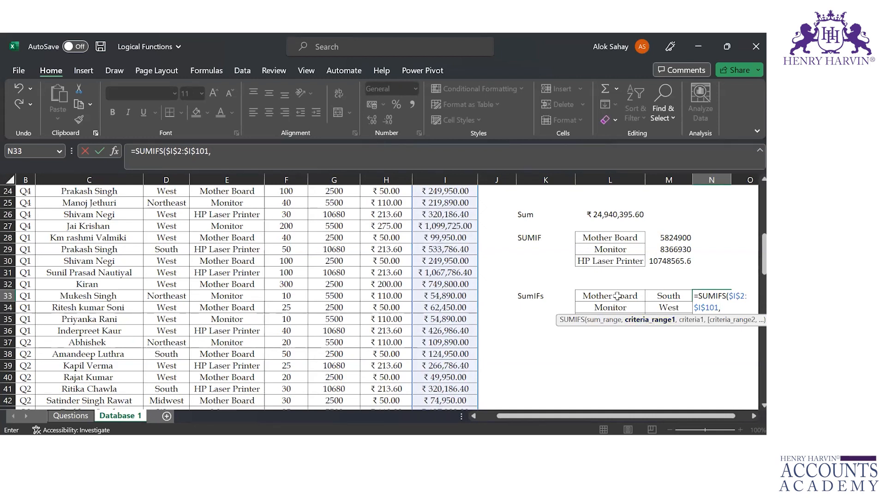
Add the absolute product range $E$2:$E$101 as the first criteria range and L33 as its criterion
click(237, 276)
key(ctrl+Up)
key(Down)
key(ctrl+shift+Down)
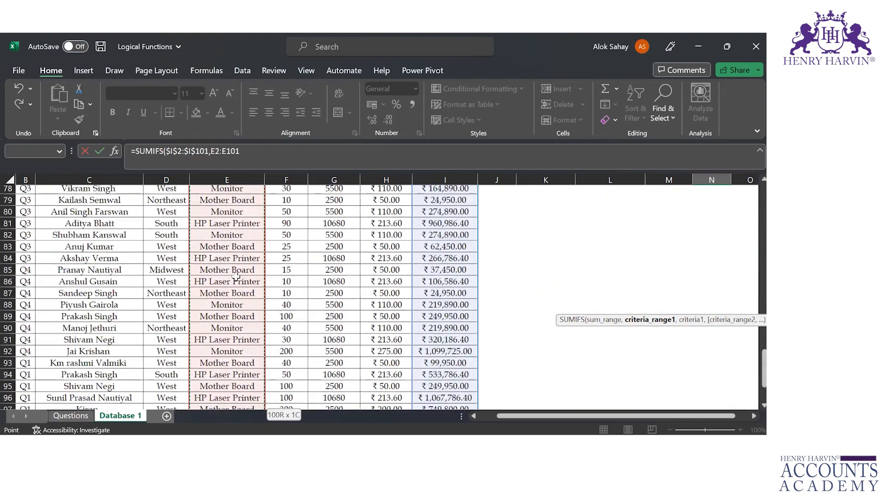
click(218, 152)
key(F4)
click(279, 150)
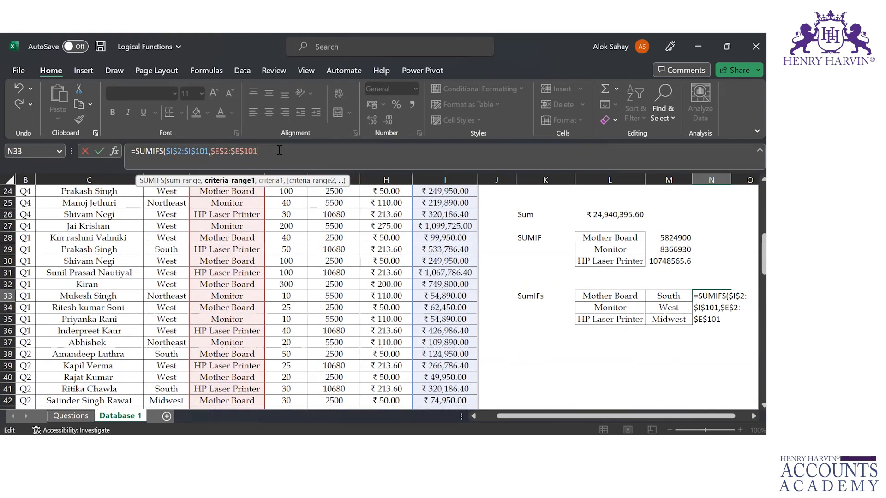
text(,)
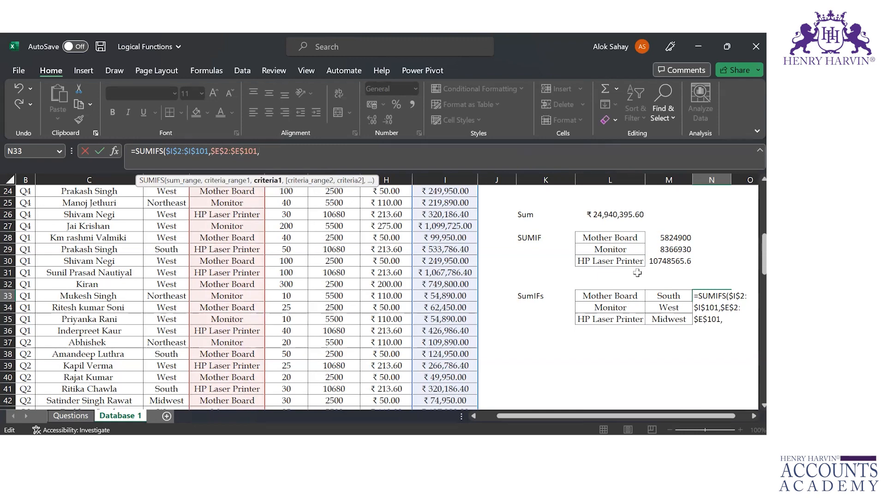
click(605, 296)
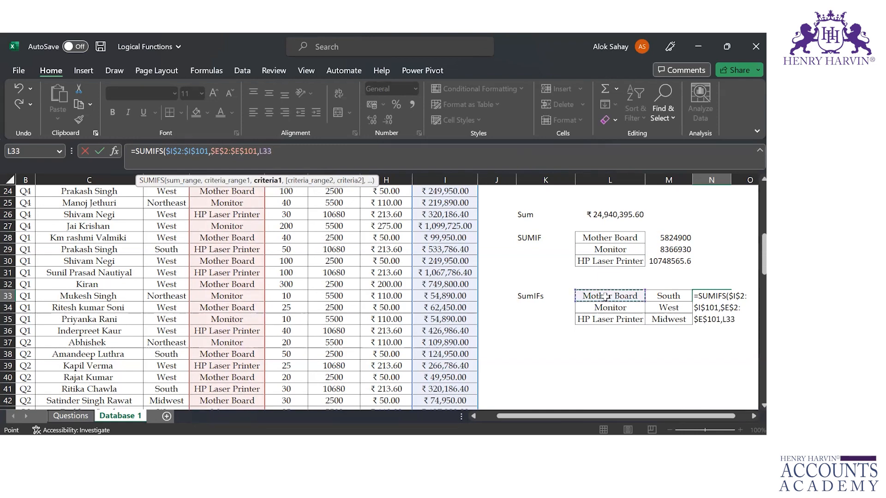
text(,)
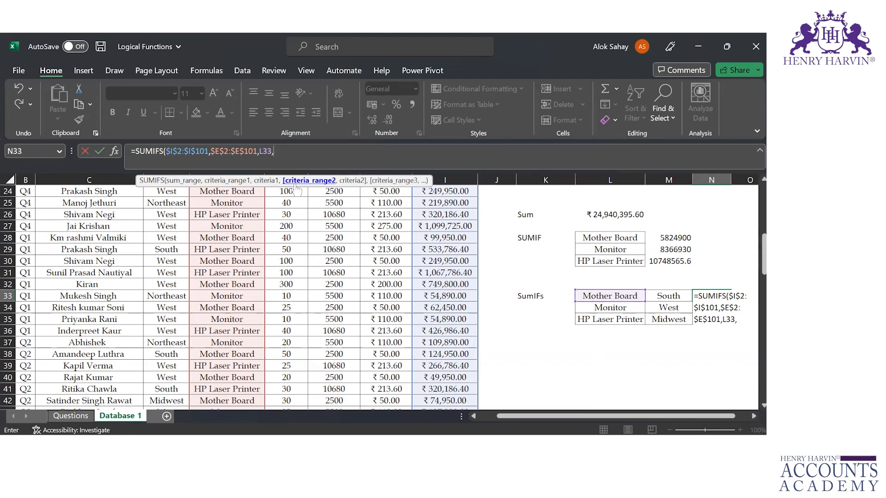
Add the absolute region range $D$2:$D$101 with criterion M33 as the second condition and complete the SUMIFS formula
click(160, 228)
key(ctrl+Up)
key(Down)
key(ctrl+shift+Down)
key(F4)
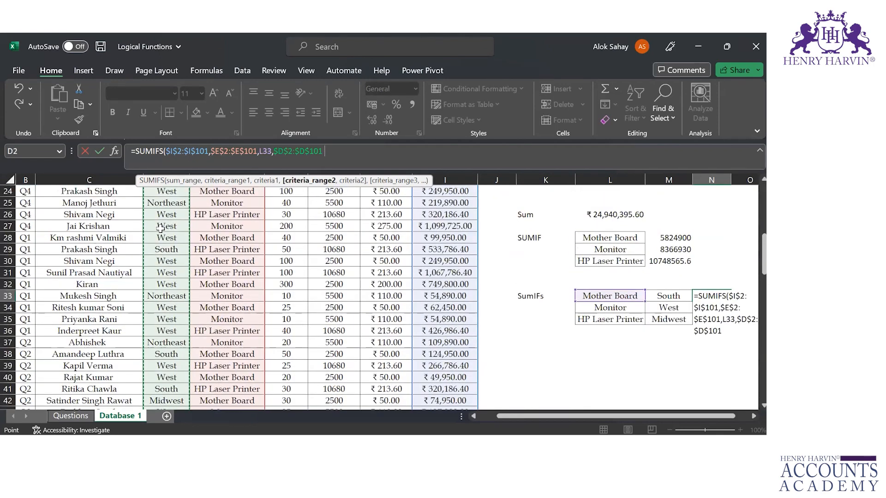
text(,)
click(666, 294)
text())
key(ctrl+Return)
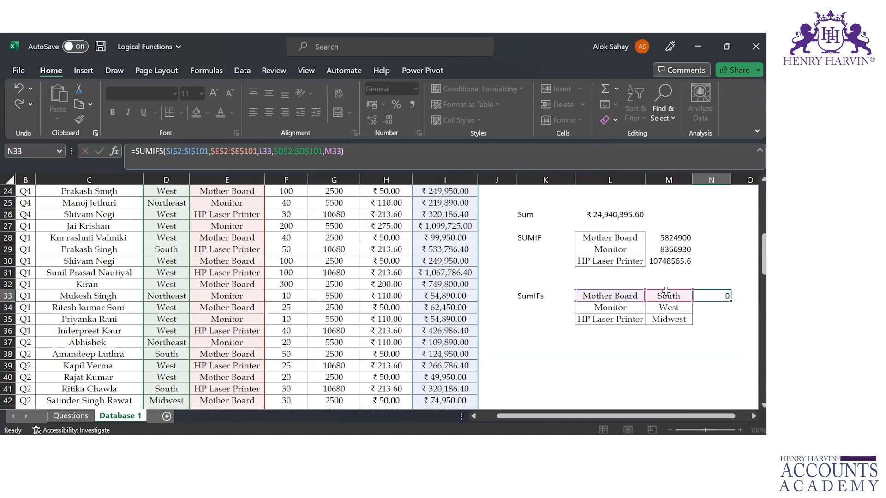
Copy the SUMIFS formula from N33 to cells N34 and N35
key(ctrl+c)
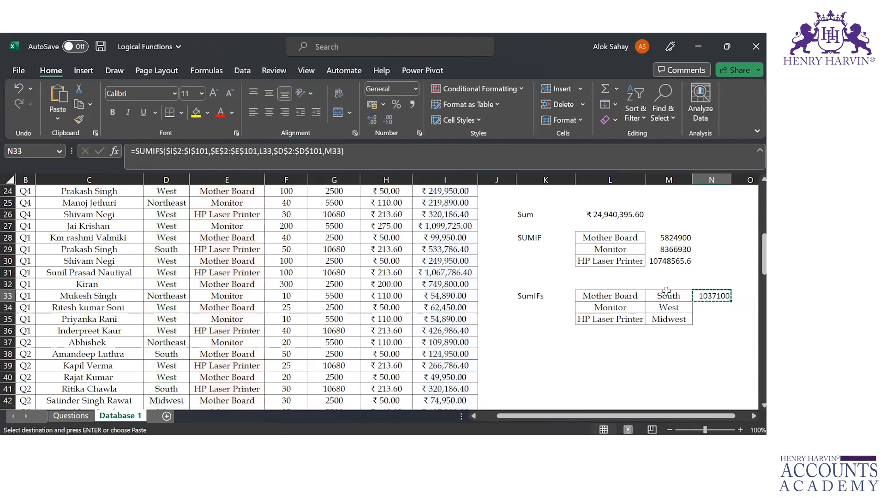
key(Down)
key(ctrl+v)
key(Down)
key(ctrl+v)
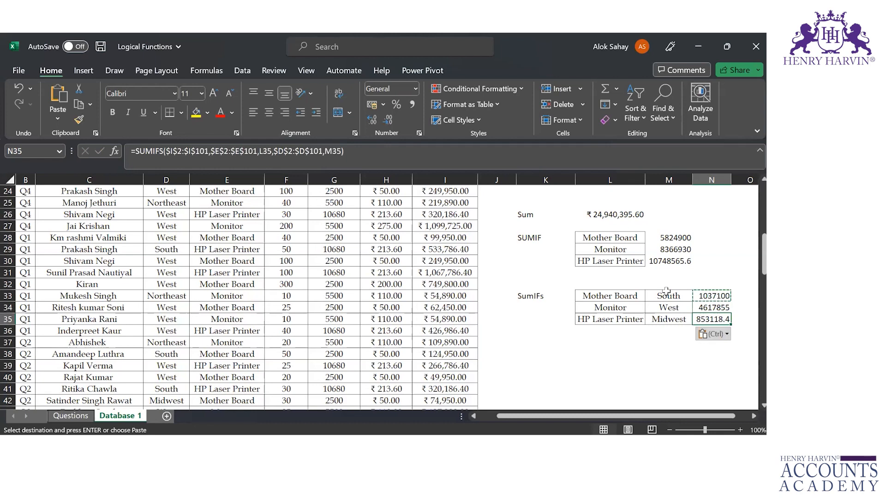
Review the product and region criteria beside the SUMIFS results in rows 33 to 35
click(599, 293)
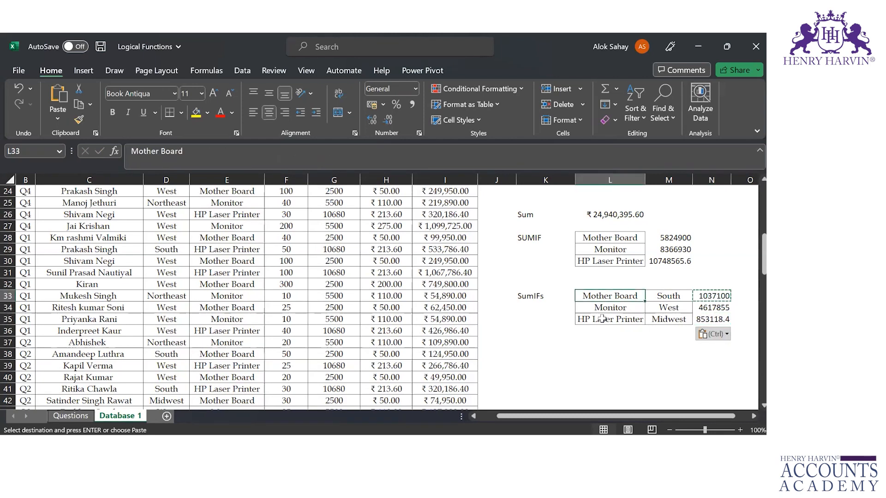
click(602, 308)
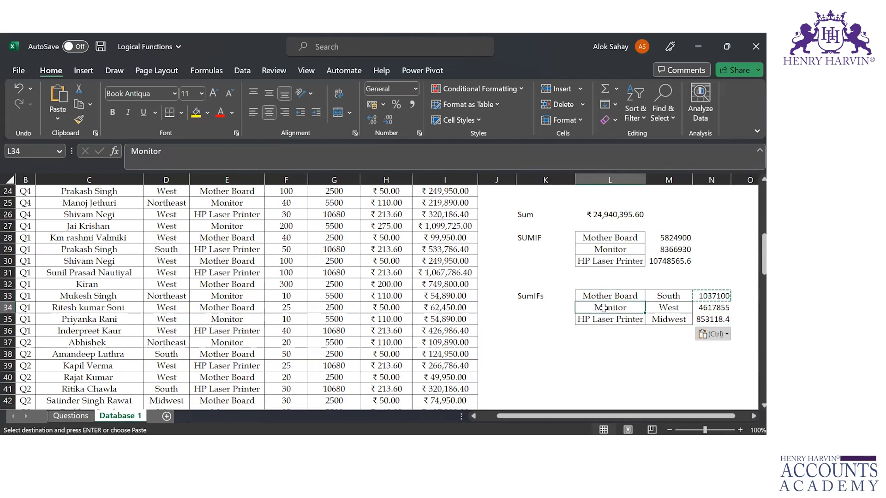
click(675, 293)
click(670, 308)
click(669, 321)
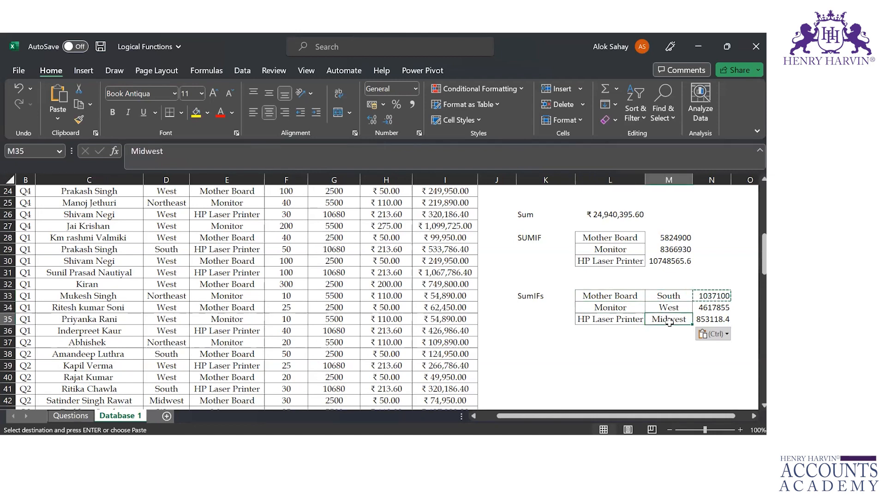
click(613, 320)
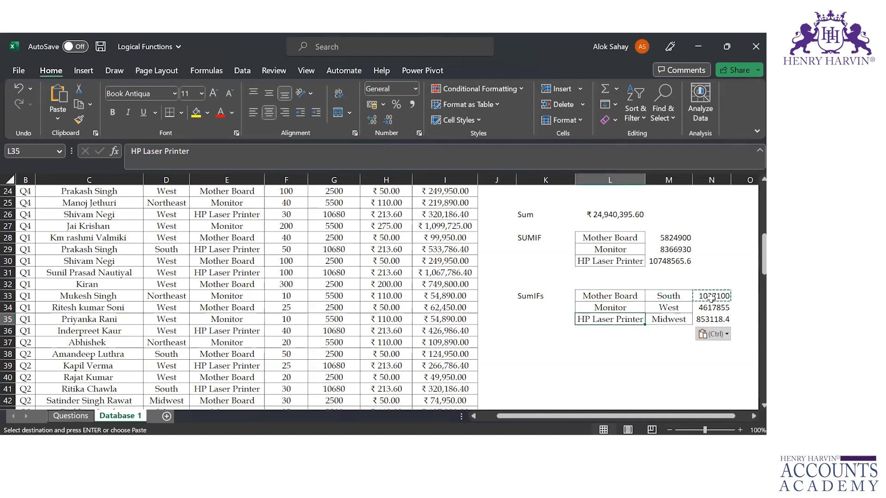
Apply the rupee format of the Sum cell L26 to the SUMIF results in M28:M30 and the SUMIFS results in N33:N35
click(602, 214)
key(ctrl+c)
key(Right)
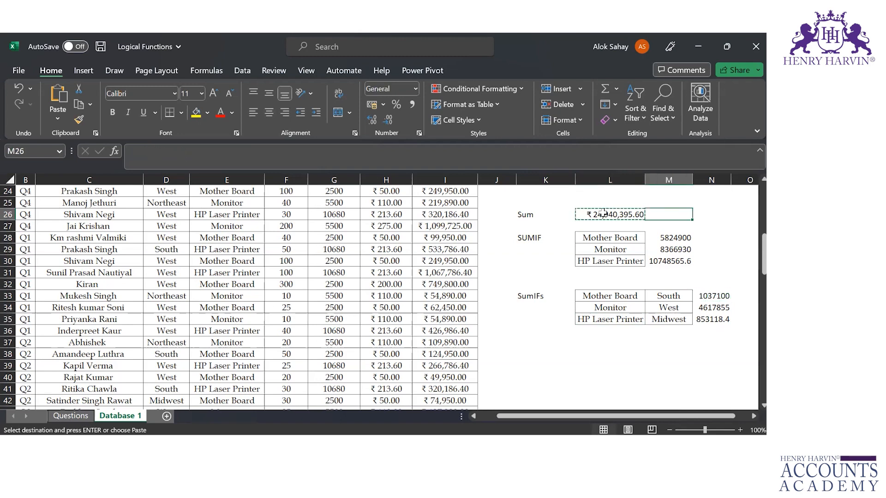
drag(669, 237, 669, 261)
key(ctrl+alt+v)
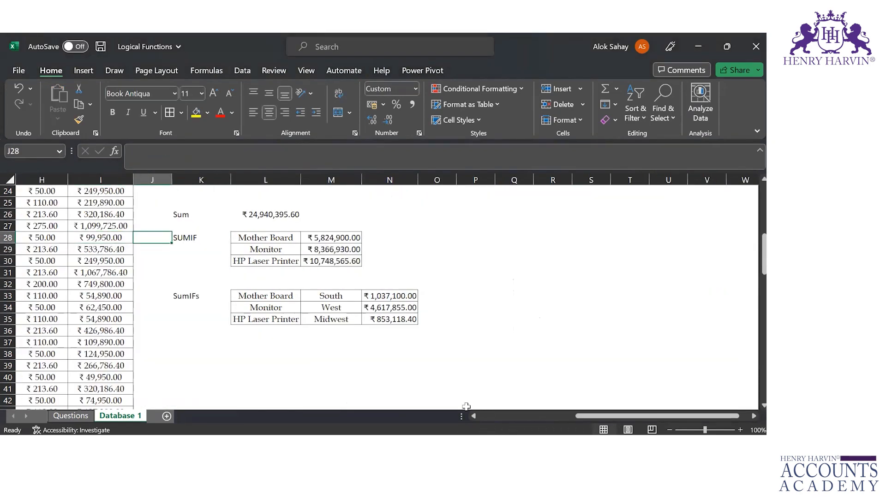
Look over the function results from the Count section down to the SUMIF table and save the workbook
key(Up)
key(Up)
key(Up)
key(Up)
key(Up)
key(Up)
key(Up)
key(Up)
key(Up)
key(Up)
key(Up)
key(Up)
key(Up)
key(Up)
key(Up)
key(Up)
key(Up)
key(Up)
key(Up)
key(Up)
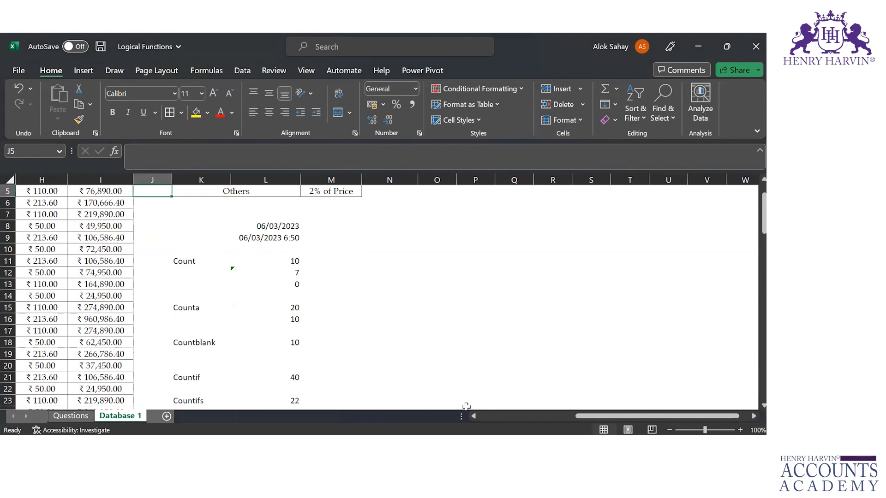
key(Up)
key(Up)
key(Up)
key(Up)
key(Down)
key(Down)
key(Down)
key(Down)
key(Down)
key(Down)
key(Down)
key(Down)
key(Down)
key(Down)
key(Down)
key(Down)
key(Down)
key(Down)
key(Down)
key(Down)
key(Down)
key(Down)
key(Down)
key(Down)
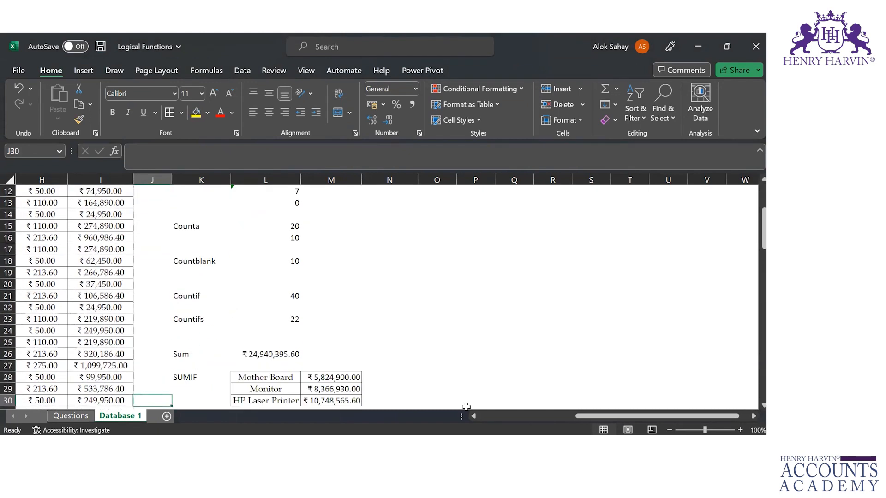
key(ctrl+s)
Start a label in cell K8 beside the date by entering "Tod"
key(Right)
key(Up)
key(Up)
key(Up)
key(Up)
key(Up)
key(Up)
key(Up)
key(Up)
key(Up)
key(Up)
key(Up)
key(Up)
key(Up)
key(Up)
key(Up)
key(Up)
key(Up)
key(Up)
key(Up)
key(Up)
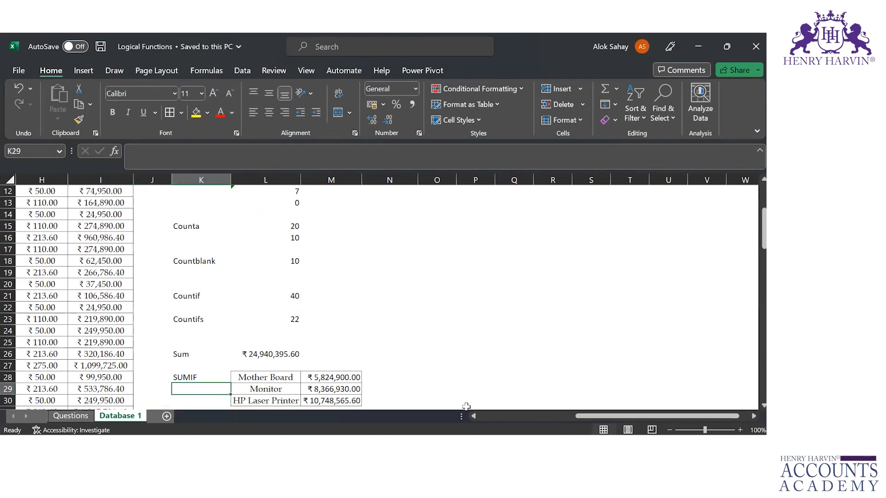
key(Up)
key(Up)
key(Up)
key(Down)
key(Down)
key(Down)
key(Down)
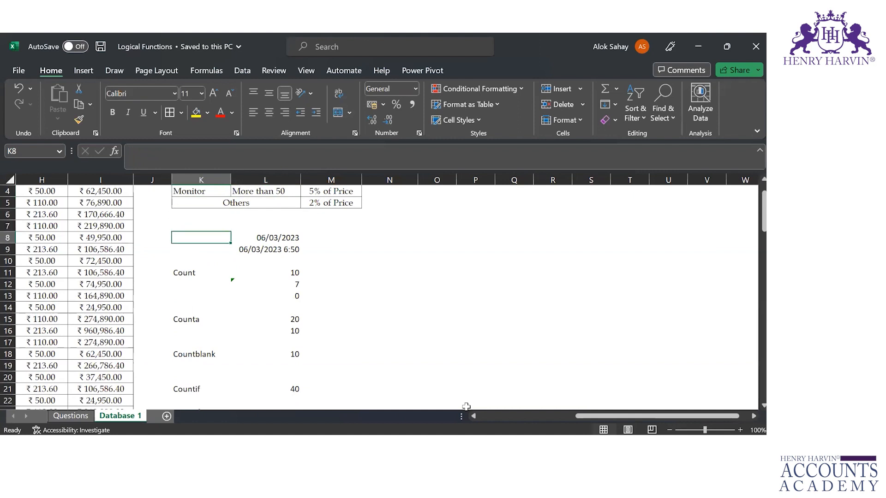
text(Tod)
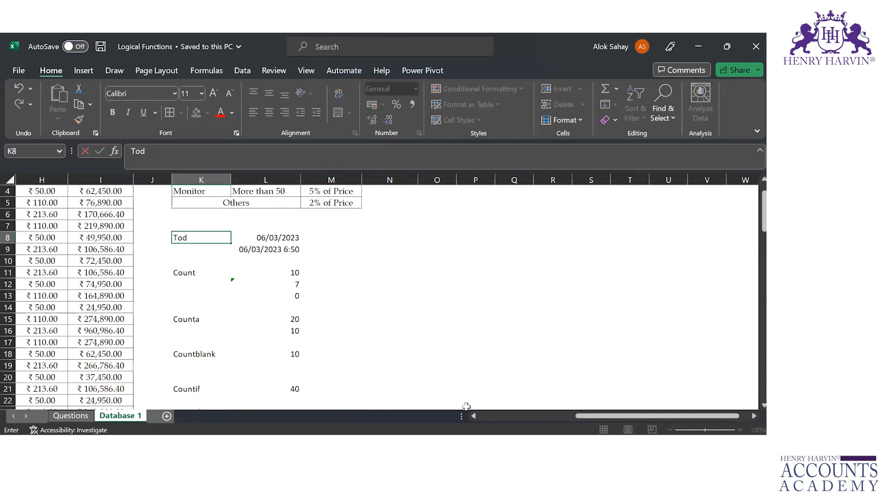